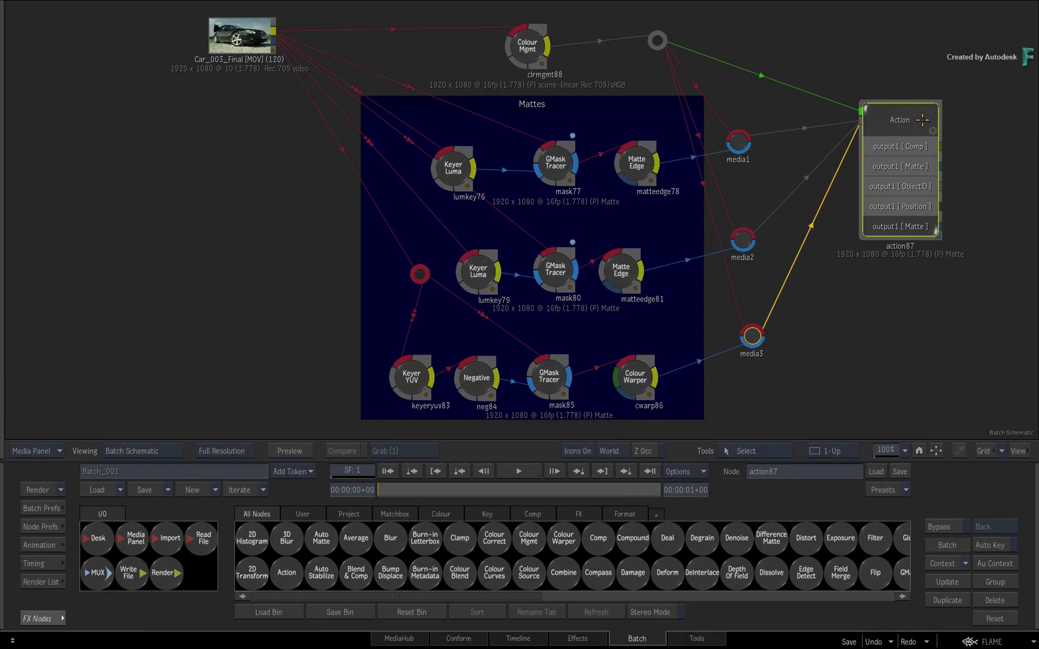
Open the Action node in the viewer and cycle through its comp, matte, object ID and position outputs
{"action": "double_click", "coordinate": [924, 120]}
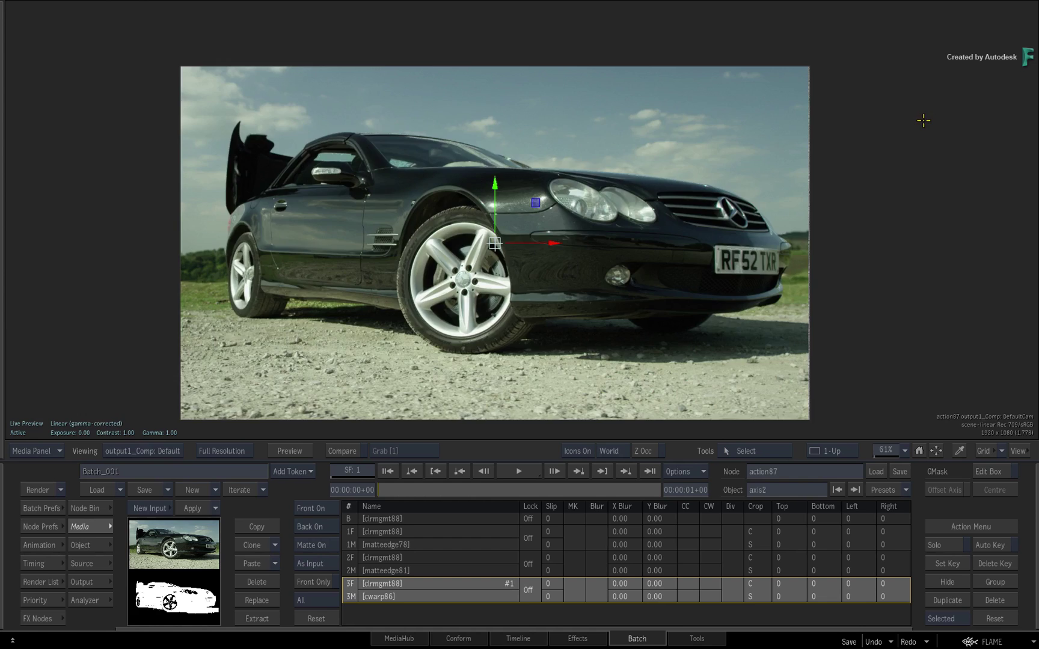
{"action": "key", "text": "F4"}
{"action": "key", "text": "F4"}
{"action": "key", "text": "F4"}
{"action": "key", "text": "F4"}
{"action": "key", "text": "F4"}
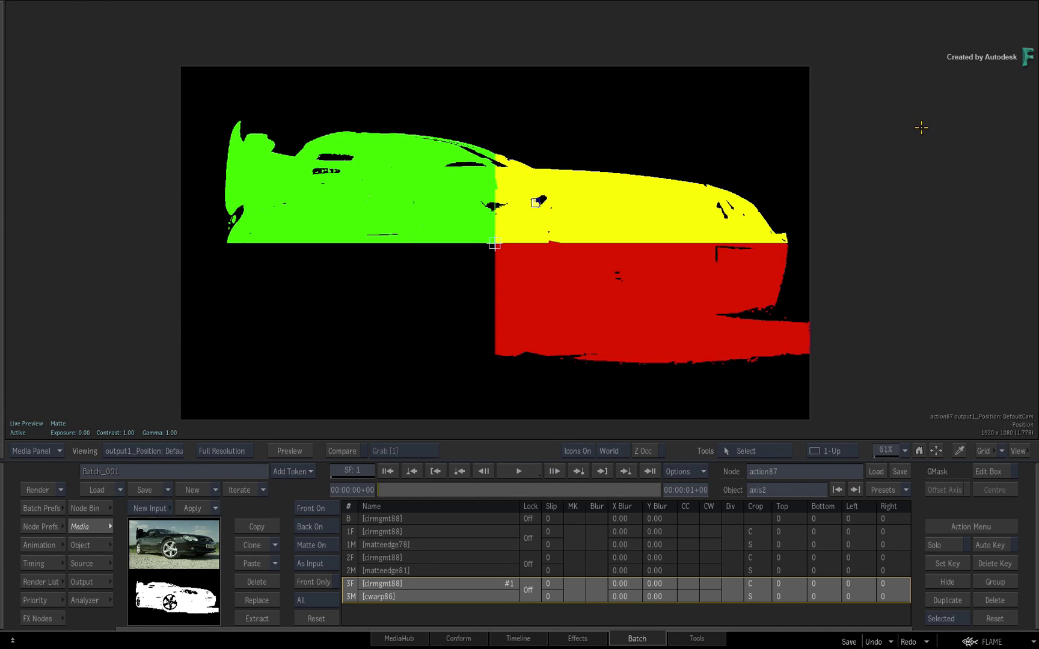
{"action": "key", "text": "F4"}
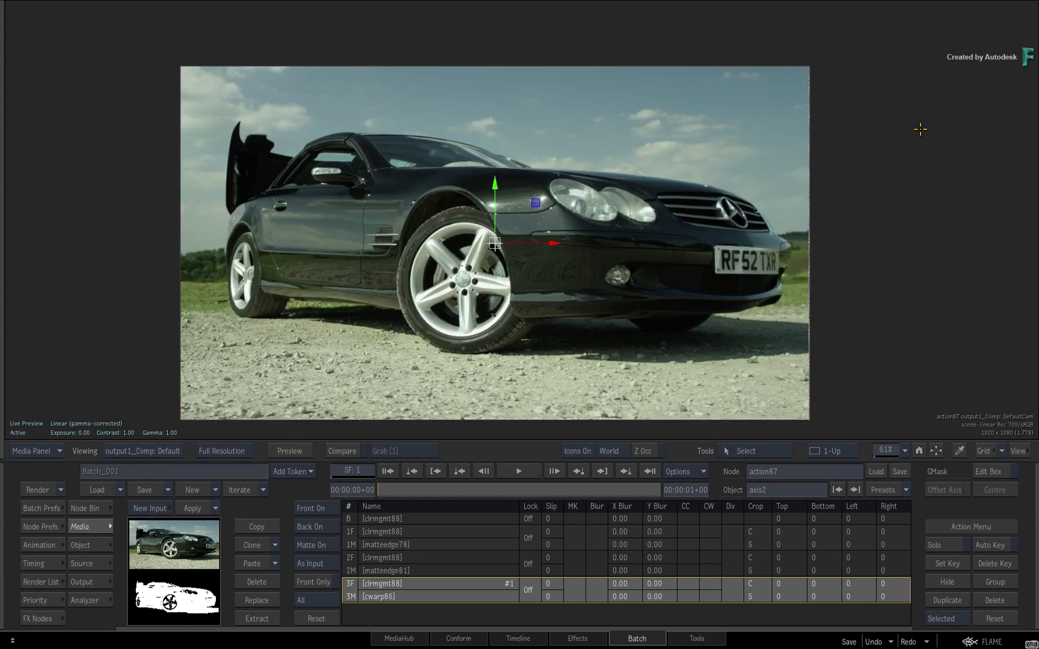
{"action": "key", "text": "F4"}
{"action": "key", "text": "Page_Down"}
{"action": "key", "text": "Page_Down"}
{"action": "key", "text": "Page_Down"}
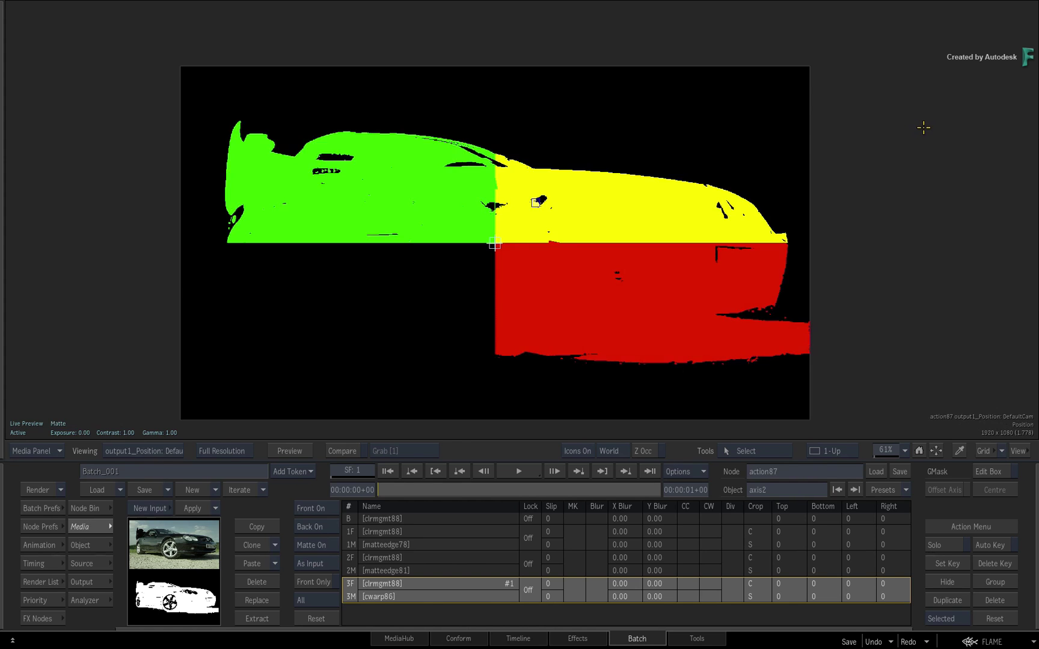
{"action": "key", "text": "Page_Down"}
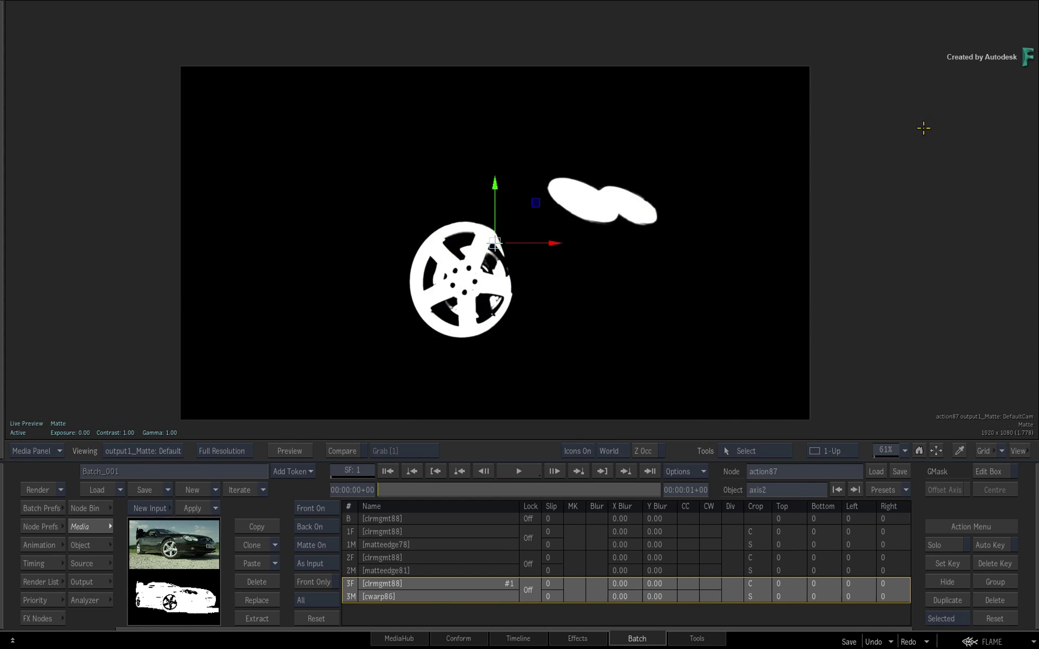
{"action": "key", "text": "Page_Down"}
{"action": "key", "text": "Page_Down"}
{"action": "key", "text": "Page_Down"}
{"action": "key", "text": "Page_Down"}
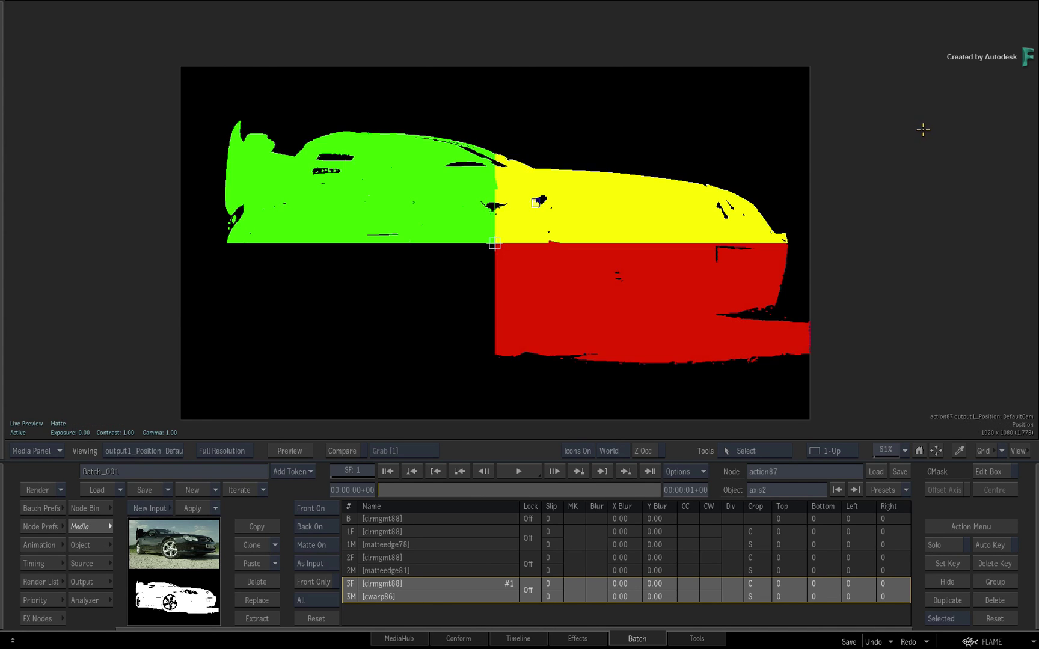
{"action": "key", "text": "Page_Down"}
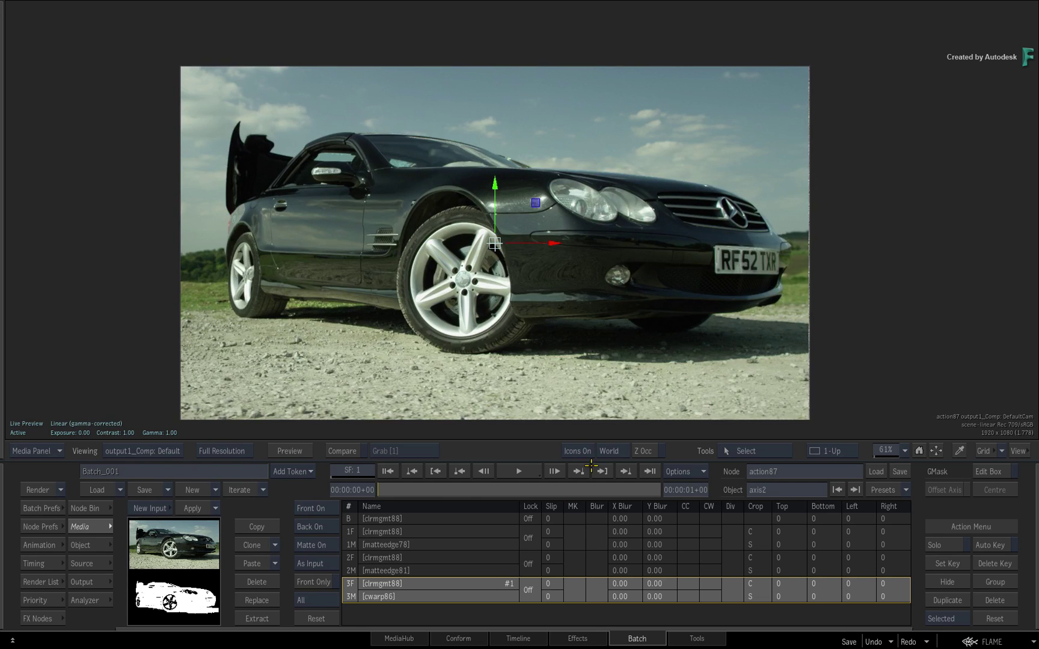
{"action": "mouse_move", "coordinate": [1, 578]}
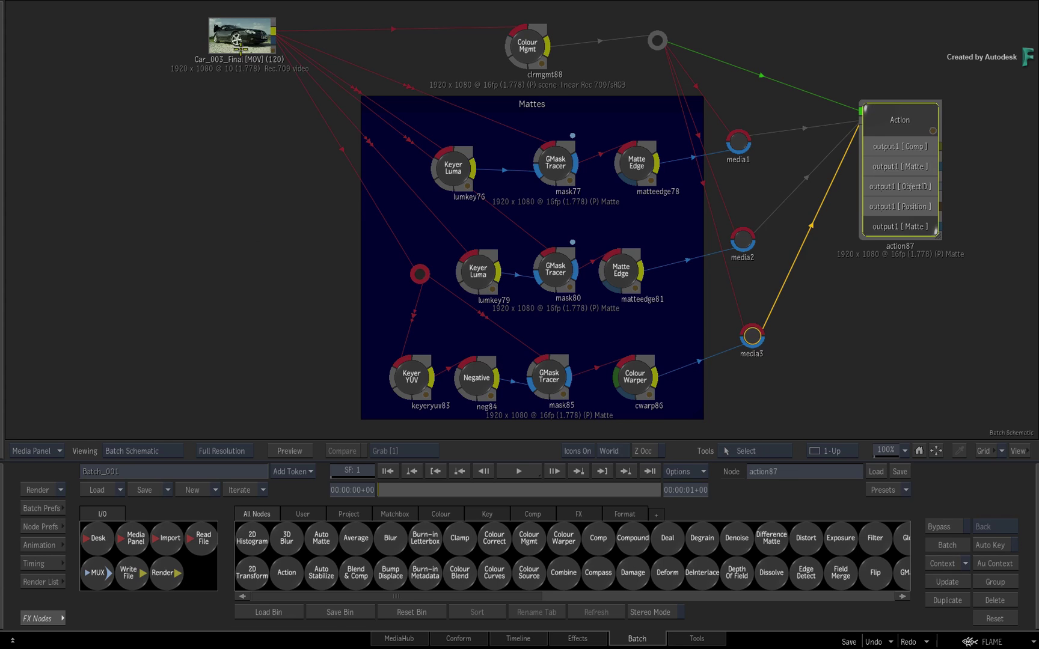
Open the Multi-Channel_Media folder in the MediaHub and set the import clip option to Multi-Channel Clip
{"action": "left_click_drag", "start_coordinate": [240, 43], "coordinate": [237, 41]}
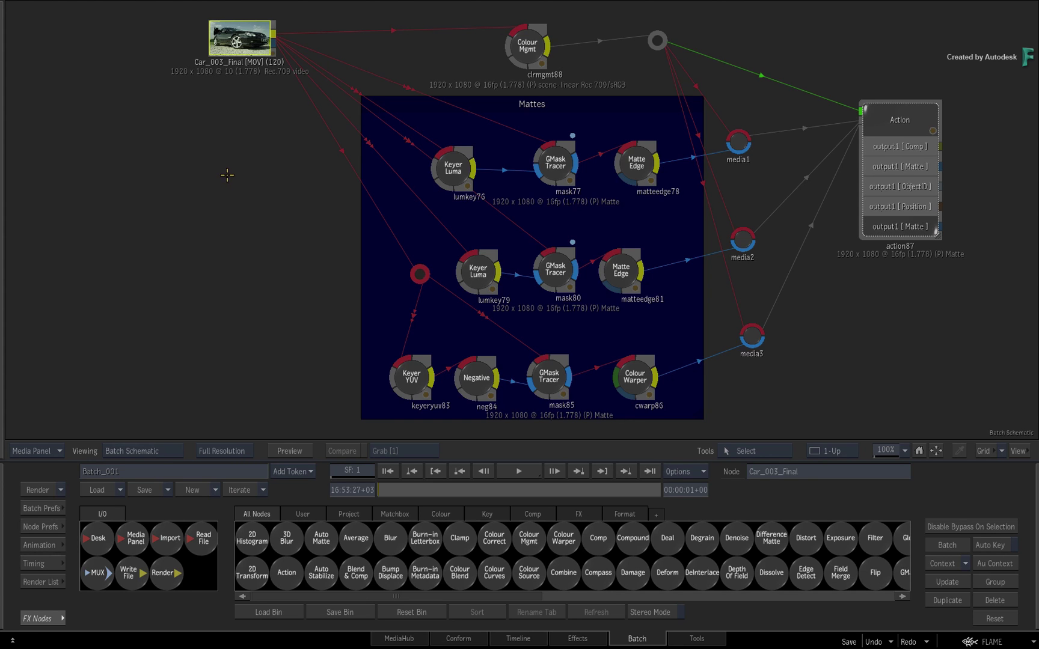
{"action": "left_click", "coordinate": [389, 638]}
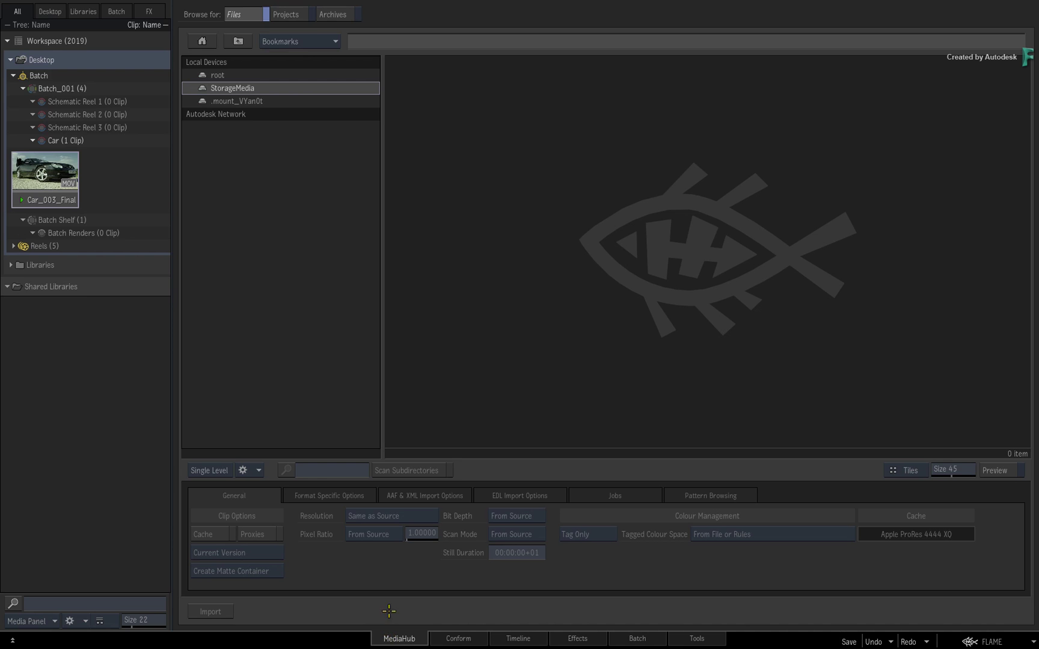
{"action": "left_click", "coordinate": [310, 41]}
{"action": "left_click", "coordinate": [312, 73]}
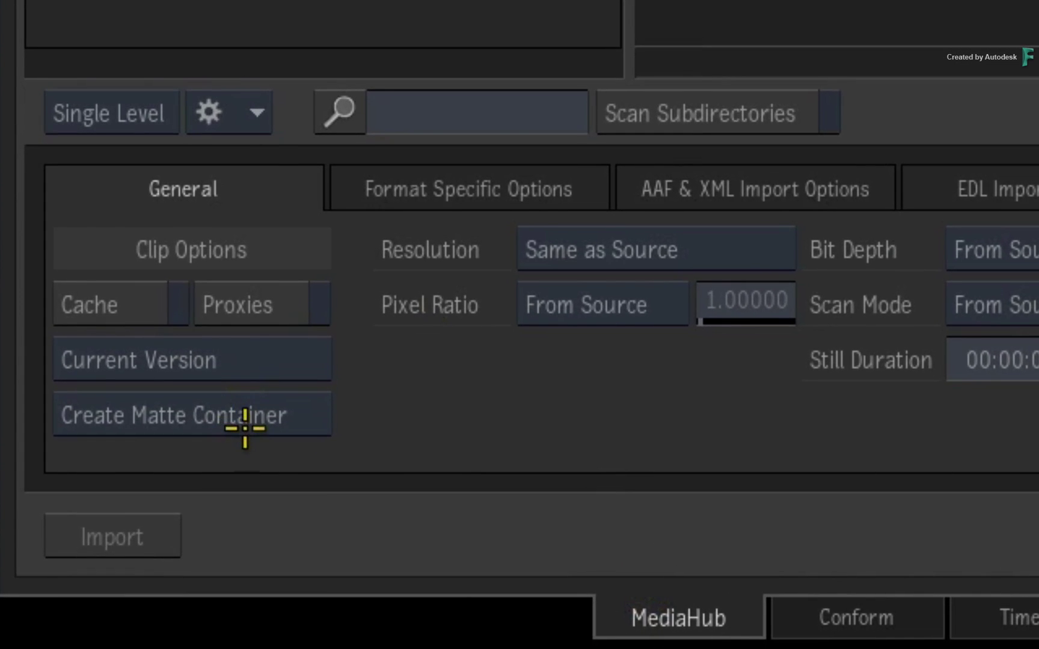
{"action": "left_click", "coordinate": [244, 428]}
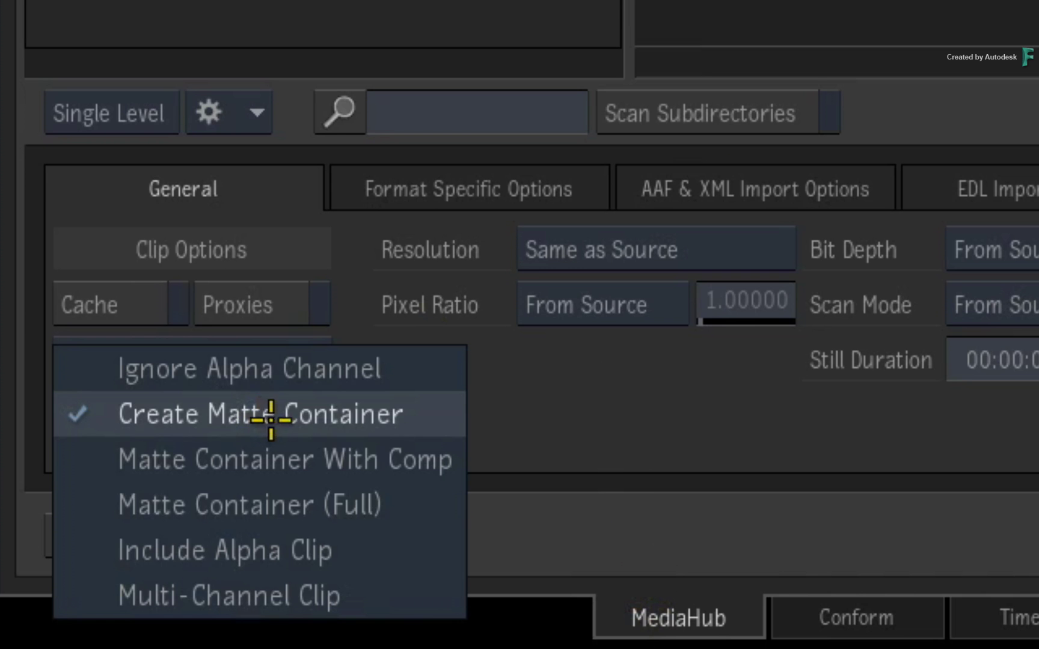
{"action": "left_click", "coordinate": [385, 588]}
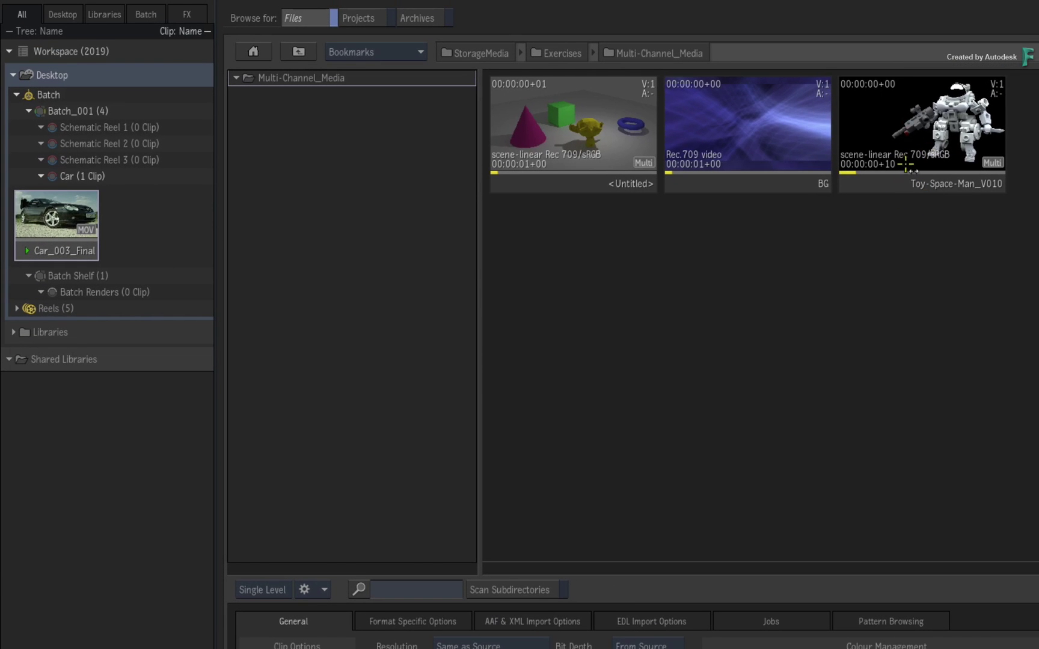
Import Toy-Space-Man_V010 into Schematic Reel 1, then expand and reposition its clip node in the Batch schematic
{"action": "left_click_drag", "start_coordinate": [906, 164], "coordinate": [154, 128]}
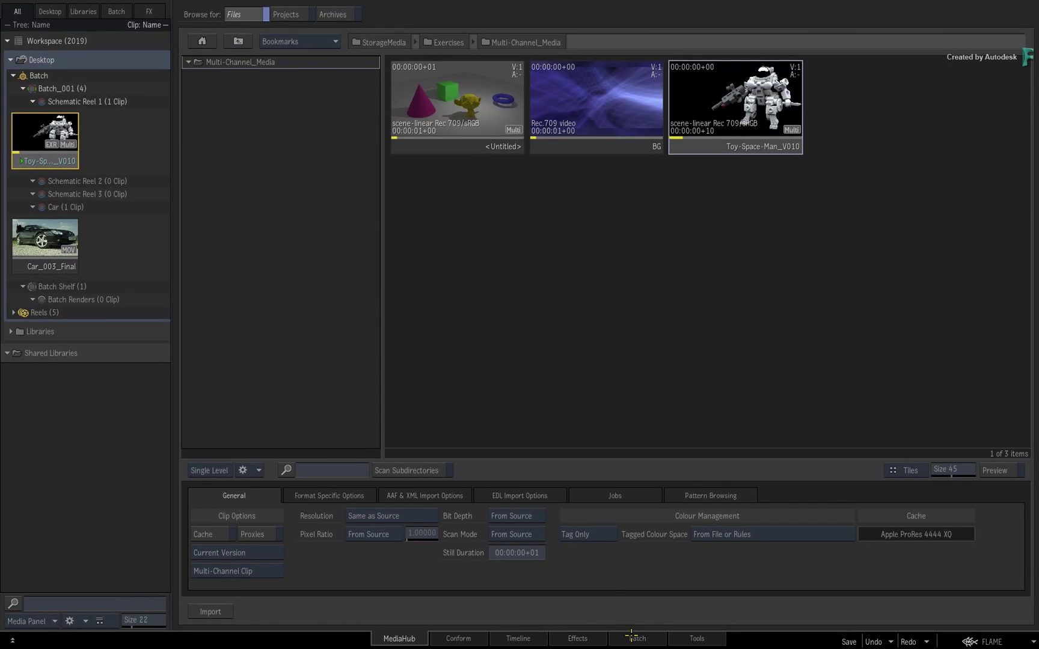
{"action": "left_click", "coordinate": [636, 639]}
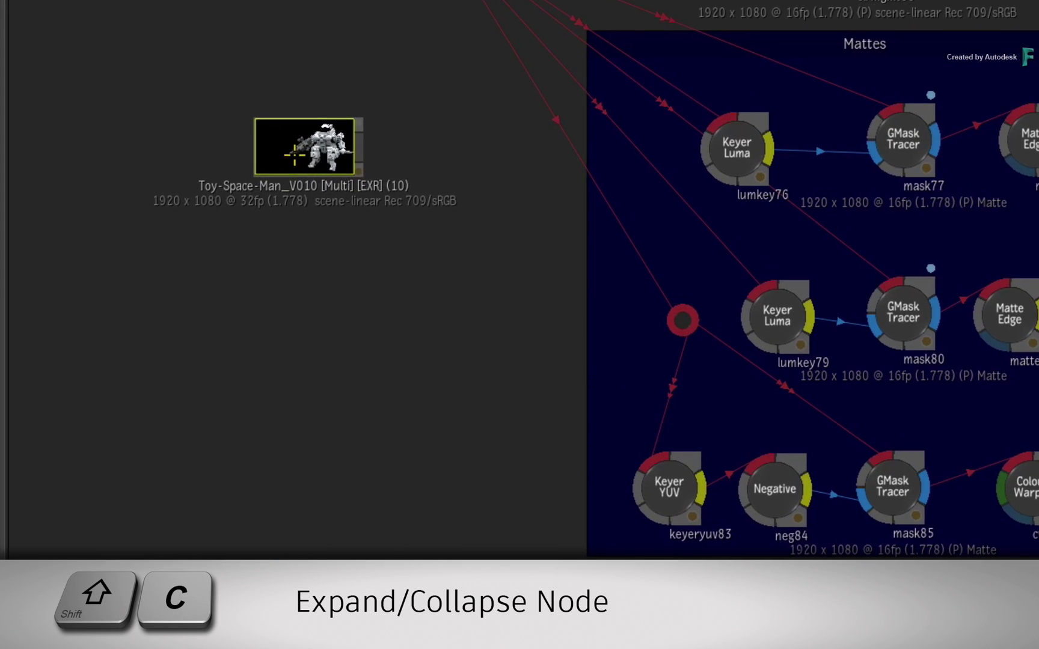
{"action": "key", "text": "shift+c"}
{"action": "left_click_drag", "start_coordinate": [301, 26], "coordinate": [416, 178]}
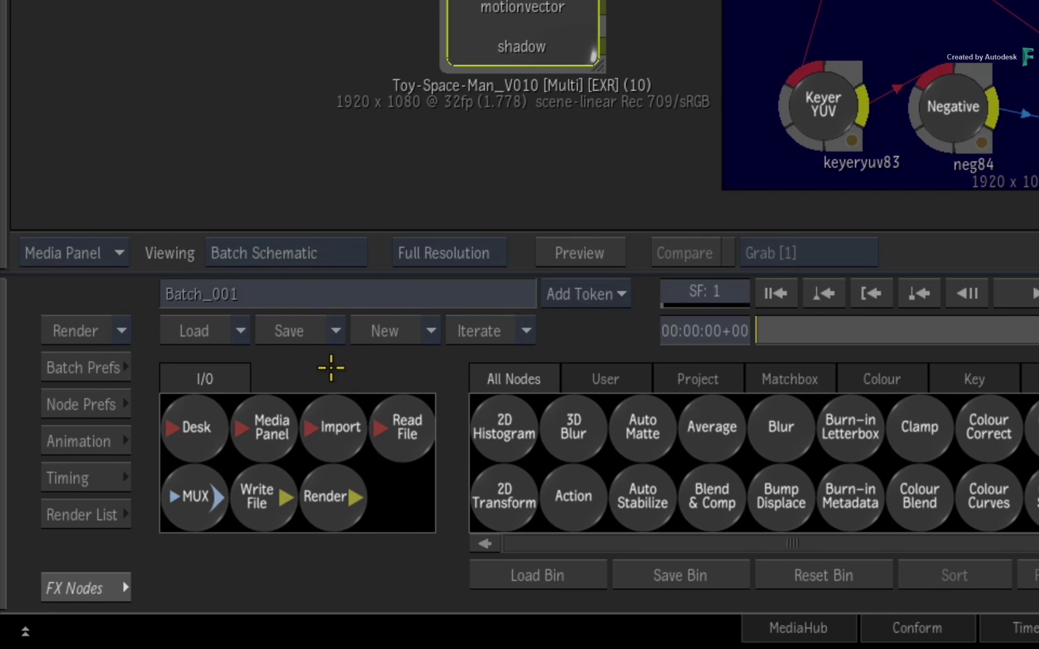
Import Toy-Space-Man_V010 again with an Import node and expand the new clip node in the schematic
{"action": "left_click_drag", "start_coordinate": [324, 428], "coordinate": [316, 410]}
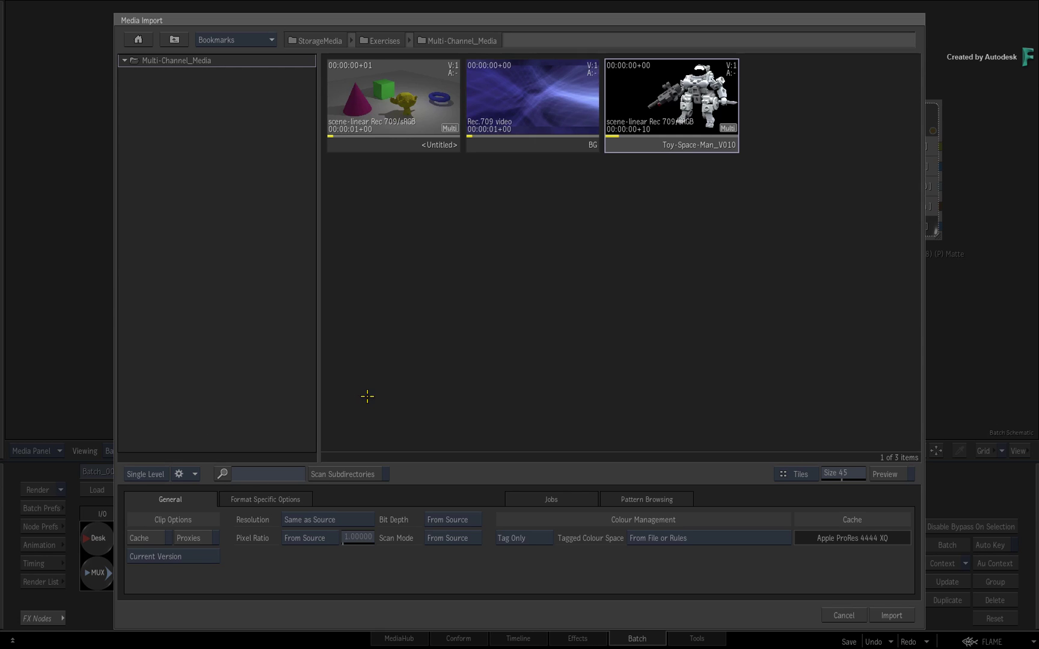
{"action": "left_click", "coordinate": [693, 145]}
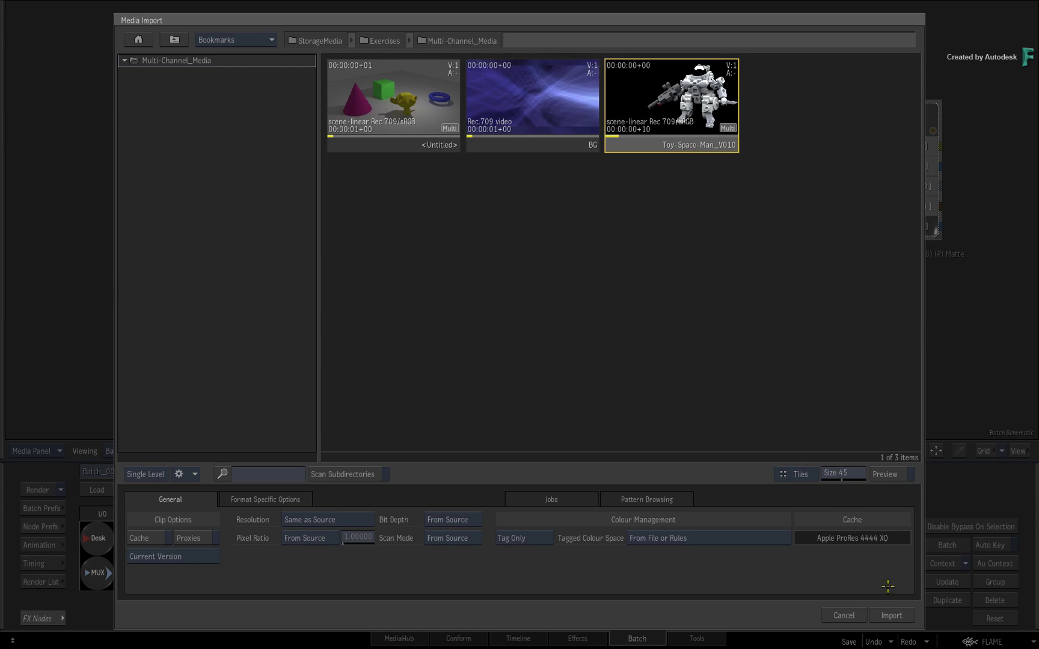
{"action": "left_click", "coordinate": [890, 615]}
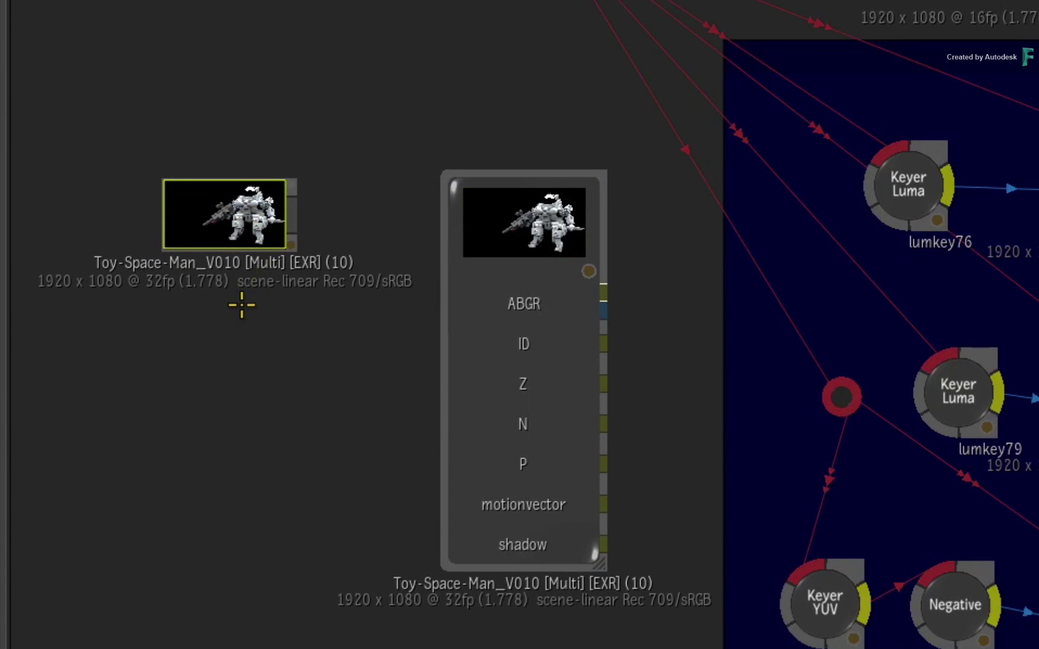
{"action": "key", "text": "e"}
{"action": "left_click_drag", "start_coordinate": [234, 57], "coordinate": [226, 210]}
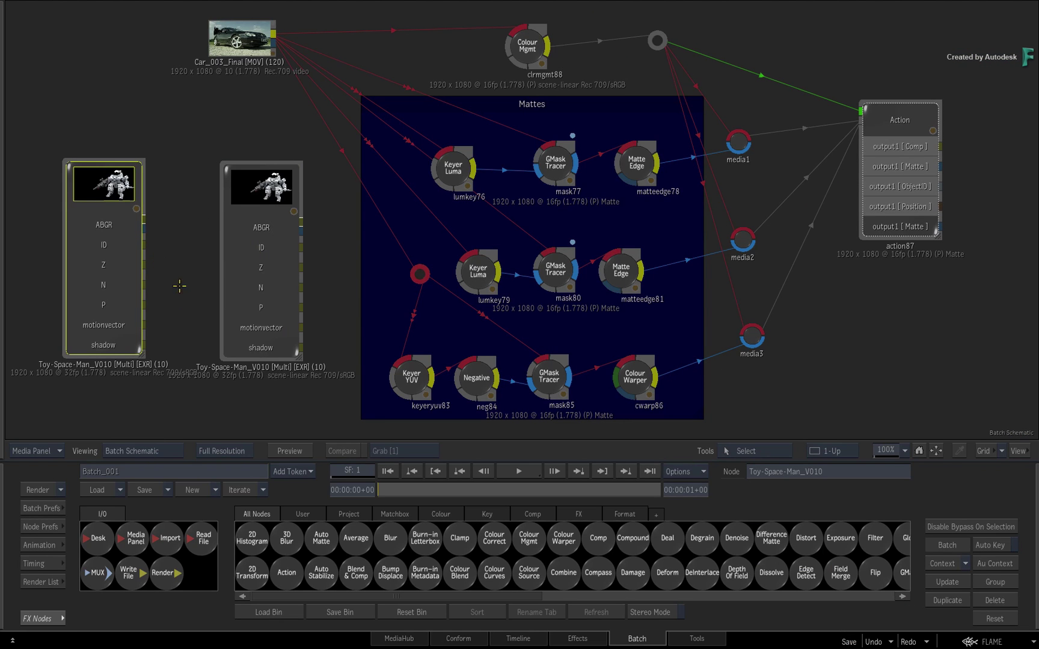
Delete both Toy-Space-Man_V010 clip nodes from the Batch schematic
{"action": "key", "text": "BackSpace"}
{"action": "left_click", "coordinate": [109, 183]}
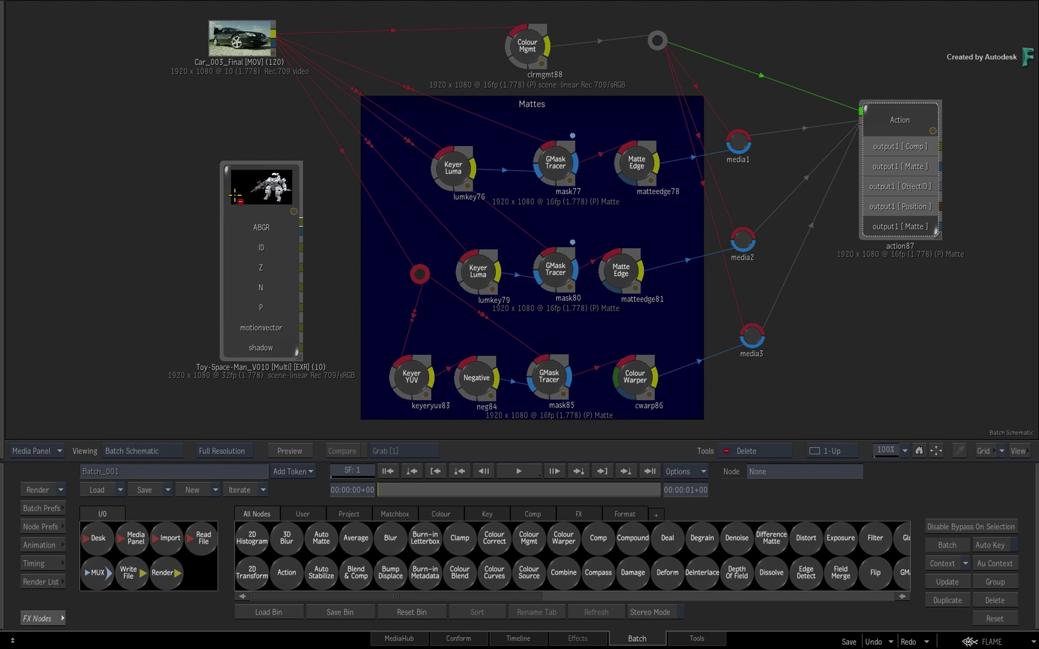
{"action": "left_click", "coordinate": [246, 190]}
{"action": "left_click_drag", "start_coordinate": [298, 221], "coordinate": [163, 221]}
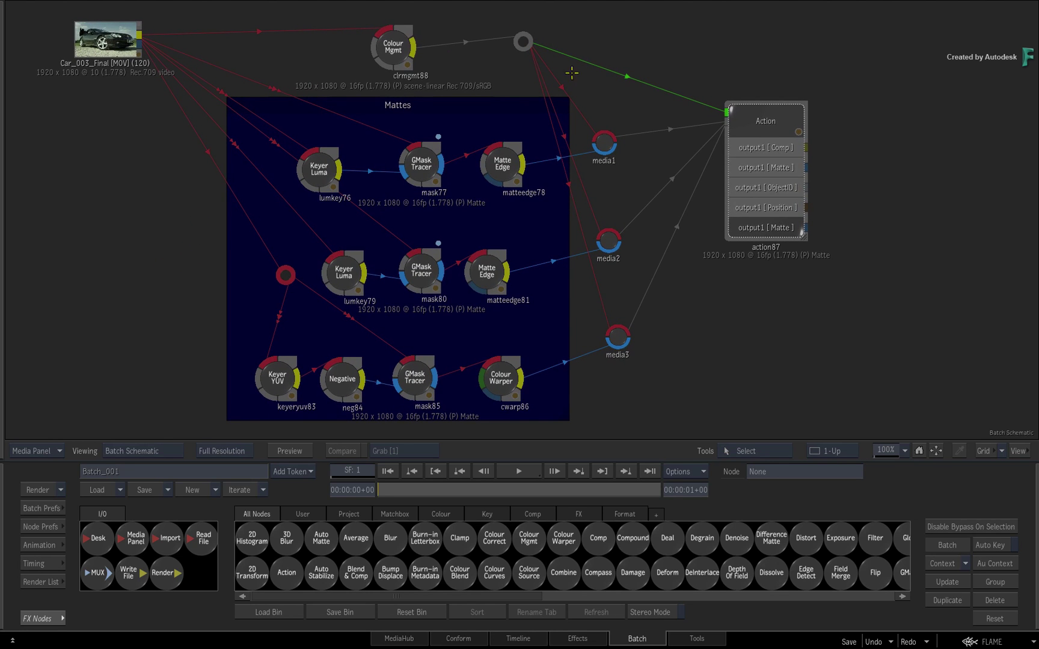
Reopen the Action node and step through each of its output views again, ending on the comp
{"action": "double_click", "coordinate": [765, 122]}
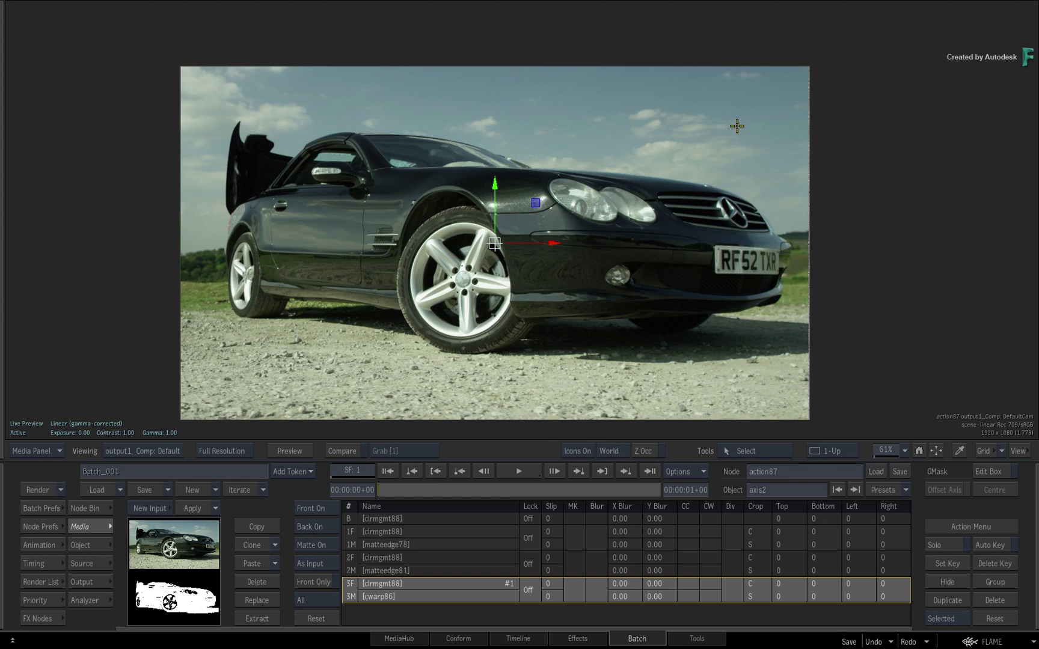
{"action": "key", "text": "F4"}
{"action": "key", "text": "F4"}
{"action": "key", "text": "F4"}
{"action": "key", "text": "F4"}
{"action": "key", "text": "F3"}
{"action": "key", "text": "F3"}
{"action": "key", "text": "F3"}
{"action": "key", "text": "F4"}
{"action": "key", "text": "F3"}
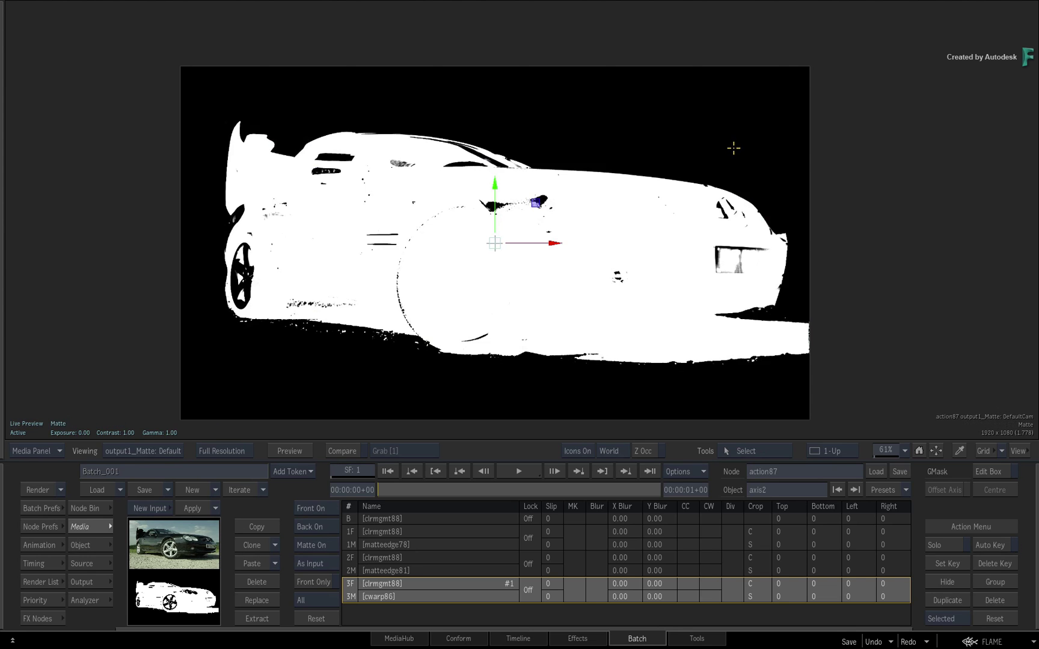
{"action": "key", "text": "h"}
{"action": "key", "text": "F4"}
{"action": "key", "text": "F4"}
{"action": "key", "text": "F4"}
{"action": "key", "text": "F4"}
{"action": "key", "text": "F4"}
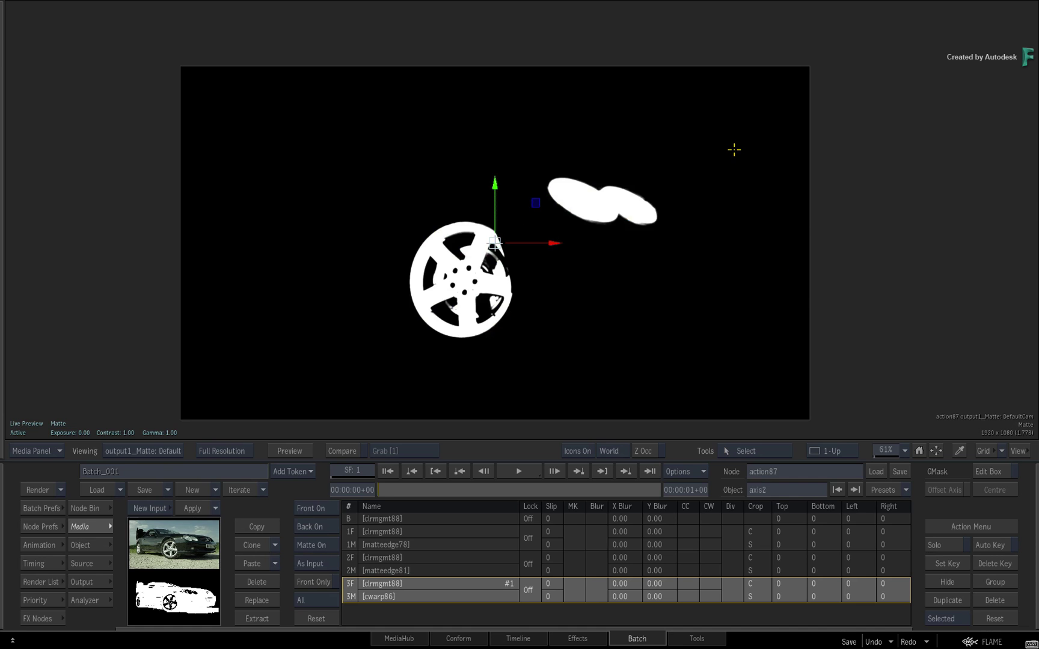
{"action": "key", "text": "F4"}
{"action": "key", "text": "F4"}
{"action": "key", "text": "F4"}
{"action": "key", "text": "F4"}
{"action": "key", "text": "F4"}
{"action": "key", "text": "F4"}
{"action": "key", "text": "F4"}
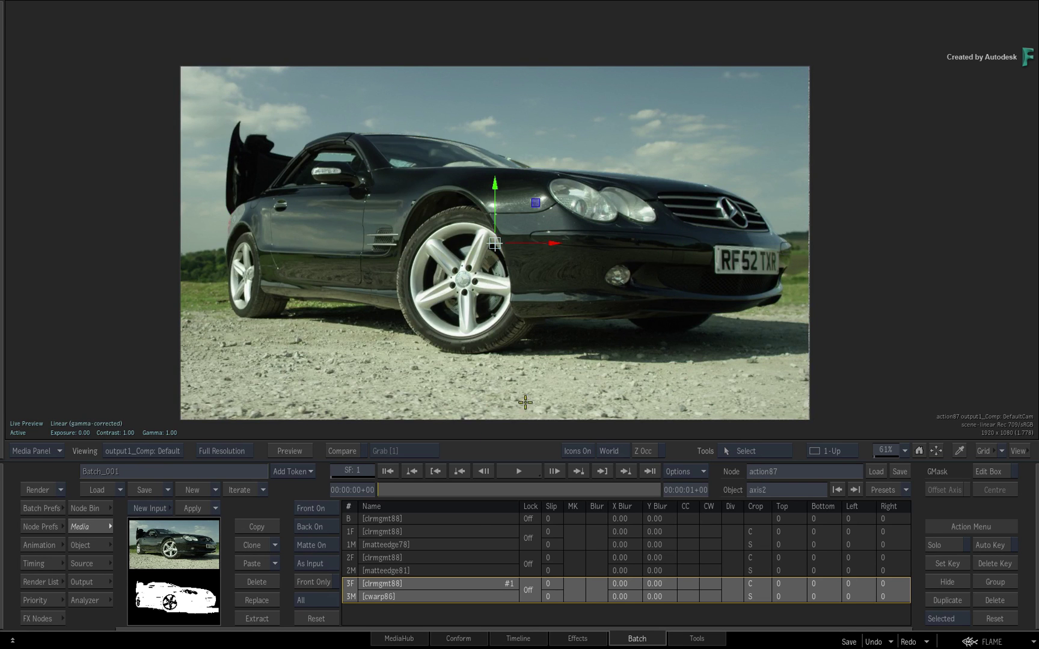
{"action": "mouse_move", "coordinate": [2, 541]}
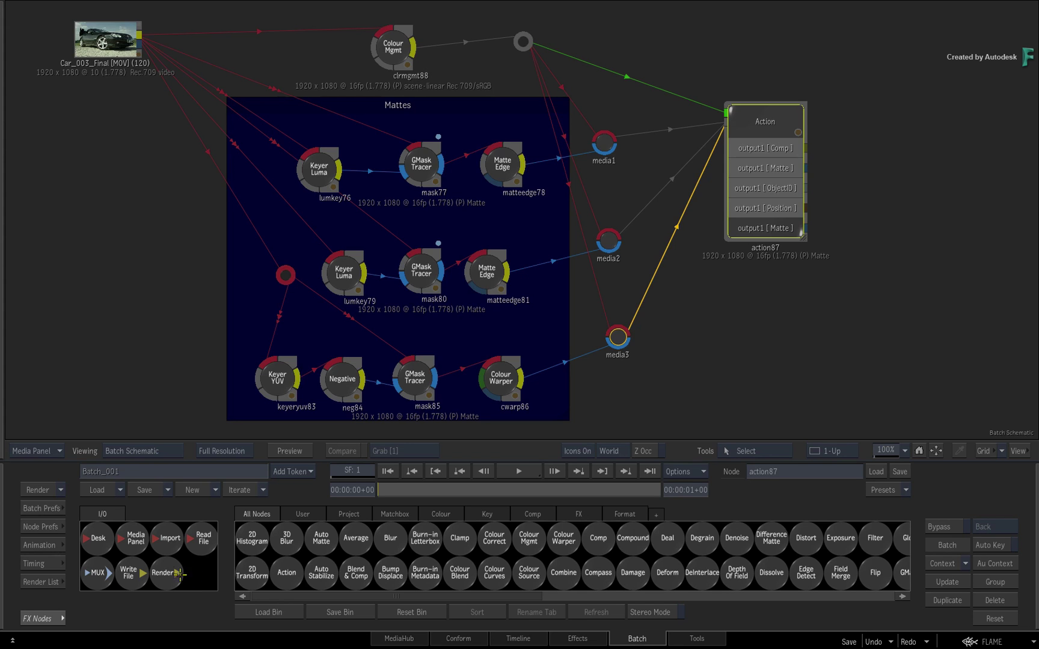
Add a Render node beside the Action node and set its format to Multi-Channel
{"action": "left_click_drag", "start_coordinate": [178, 573], "coordinate": [942, 136]}
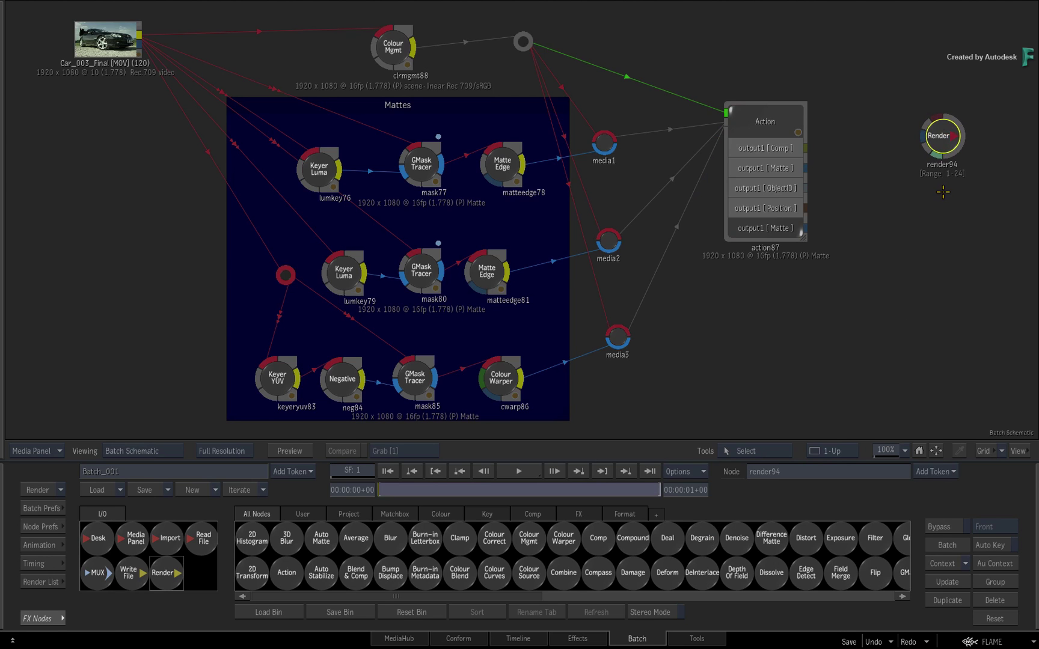
{"action": "double_click", "coordinate": [941, 138]}
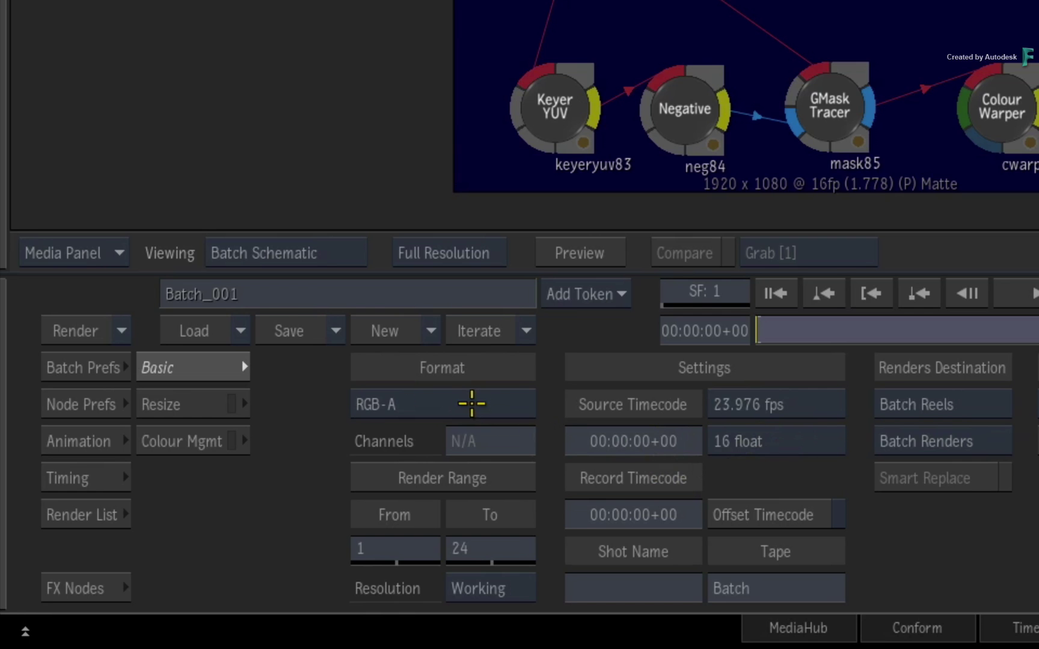
{"action": "left_click", "coordinate": [469, 403]}
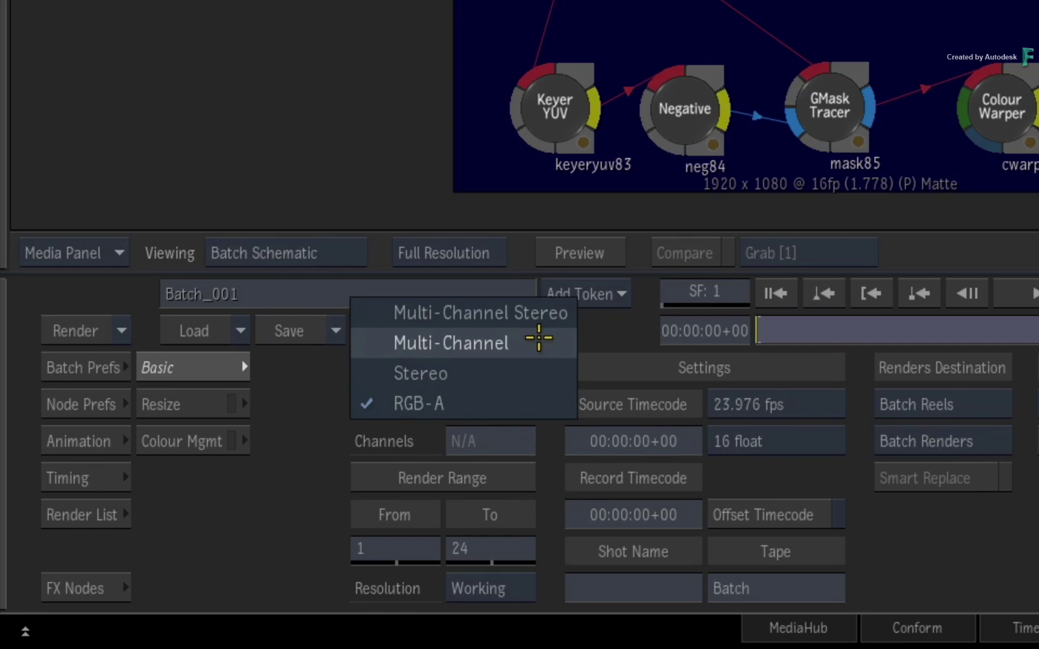
{"action": "left_click", "coordinate": [540, 340]}
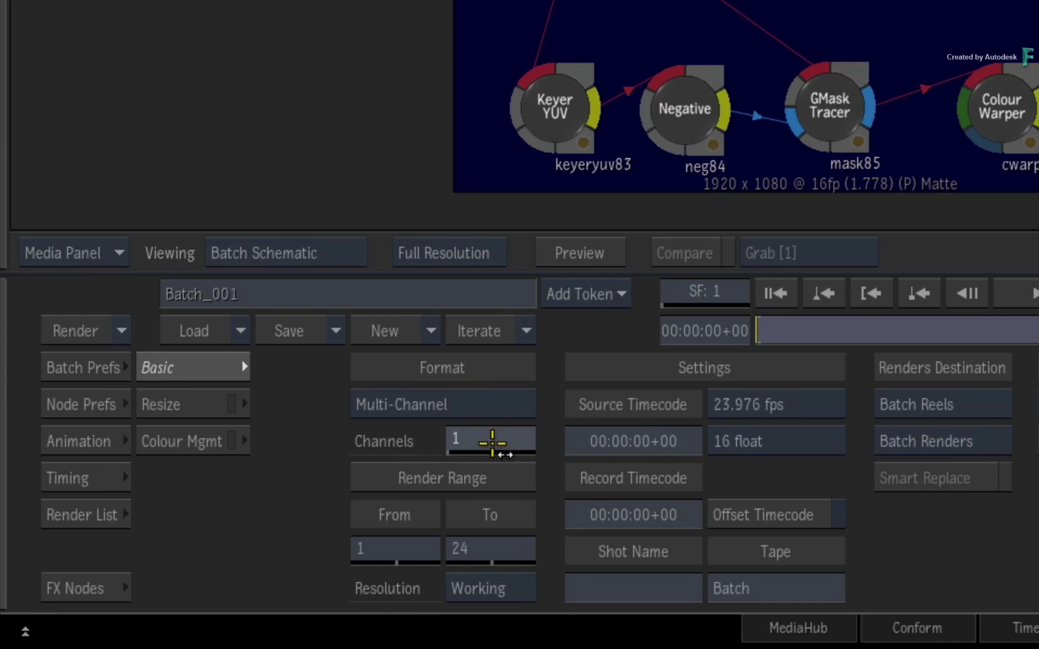
Set the Render node to 5 channels, expand it and align it alongside the Action node
{"action": "left_click", "coordinate": [492, 443]}
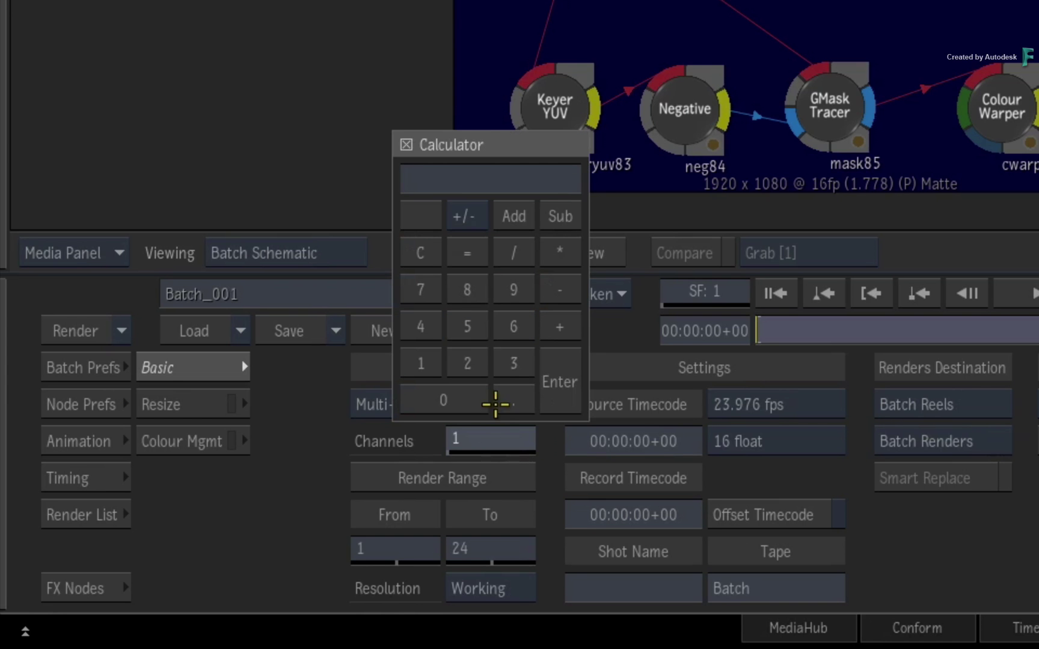
{"action": "left_click", "coordinate": [466, 331]}
{"action": "left_click", "coordinate": [559, 386]}
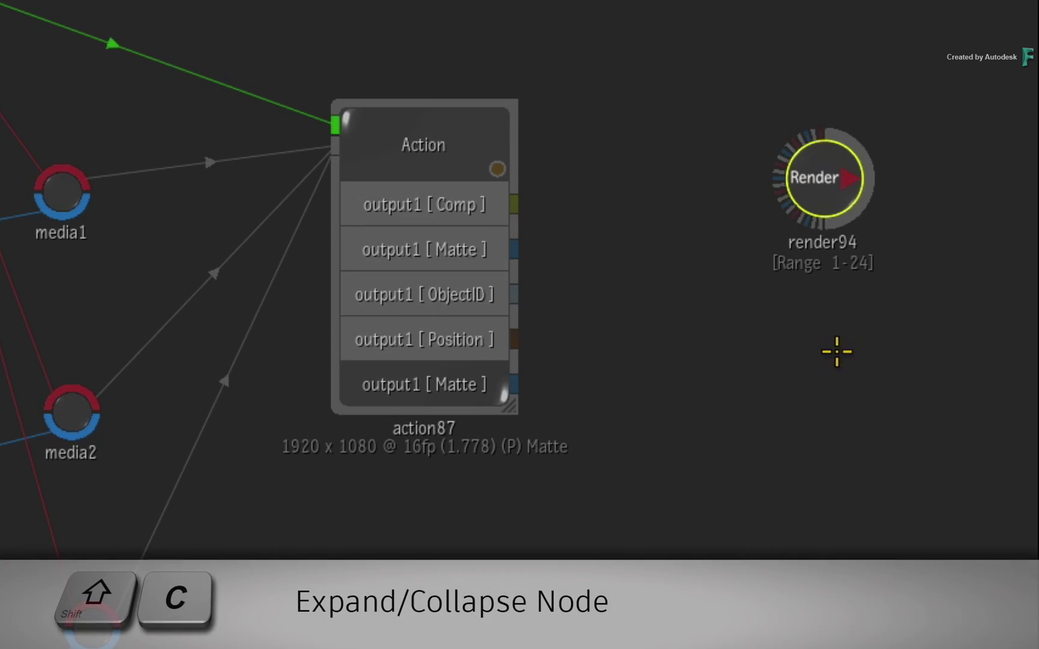
{"action": "key", "text": "shift+c"}
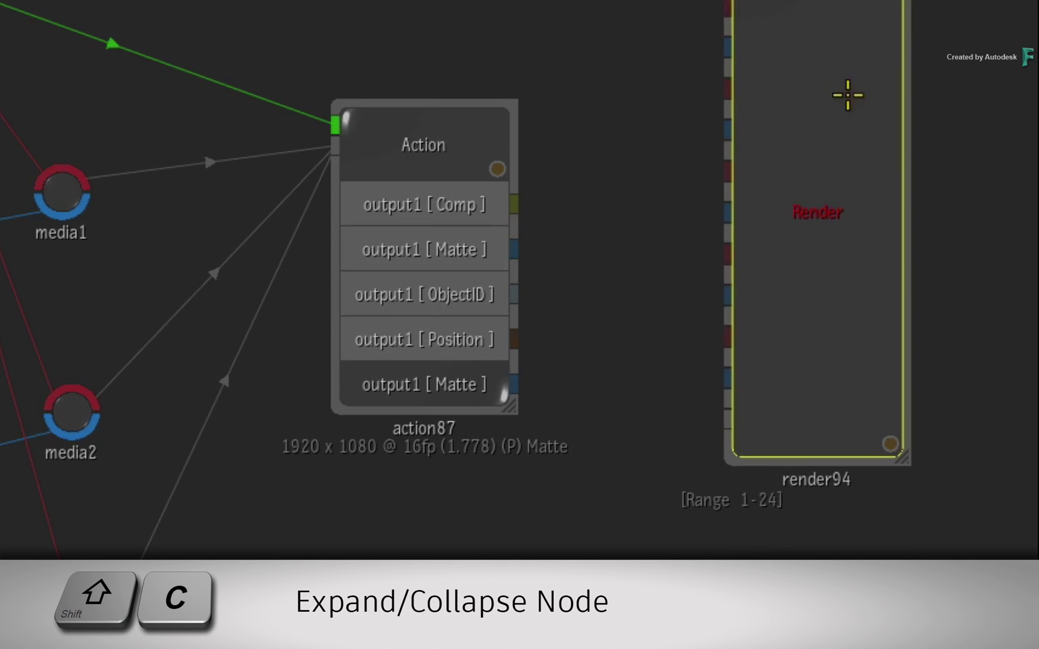
{"action": "left_click_drag", "start_coordinate": [848, 95], "coordinate": [844, 220]}
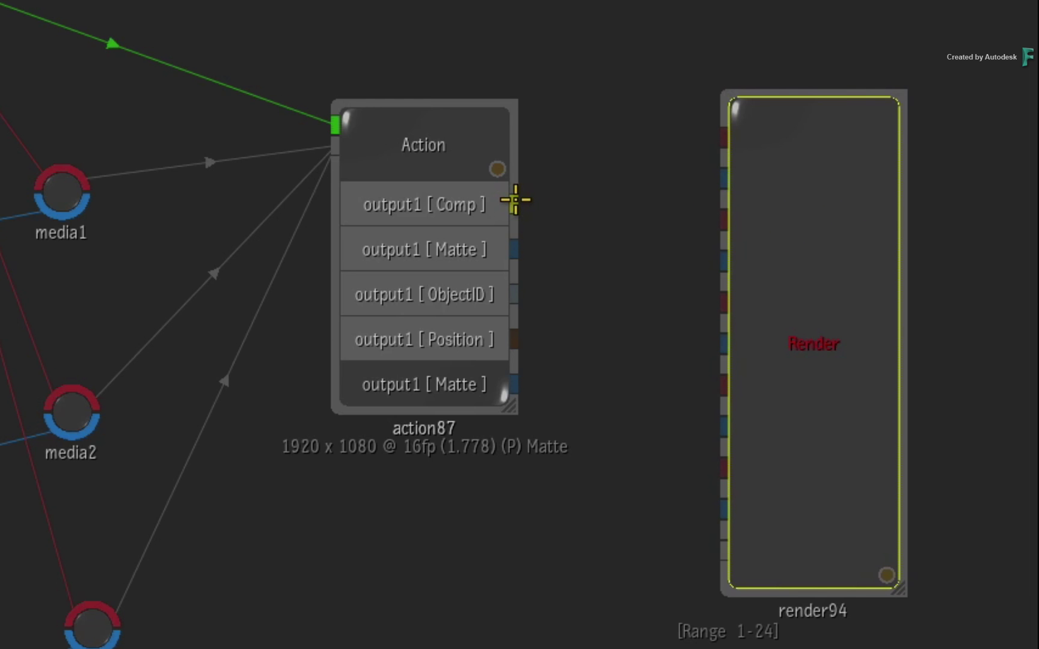
Connect the five Action outputs, from Comp to the last Matte, to the Render node's front inputs
{"action": "left_click_drag", "start_coordinate": [515, 200], "coordinate": [785, 108]}
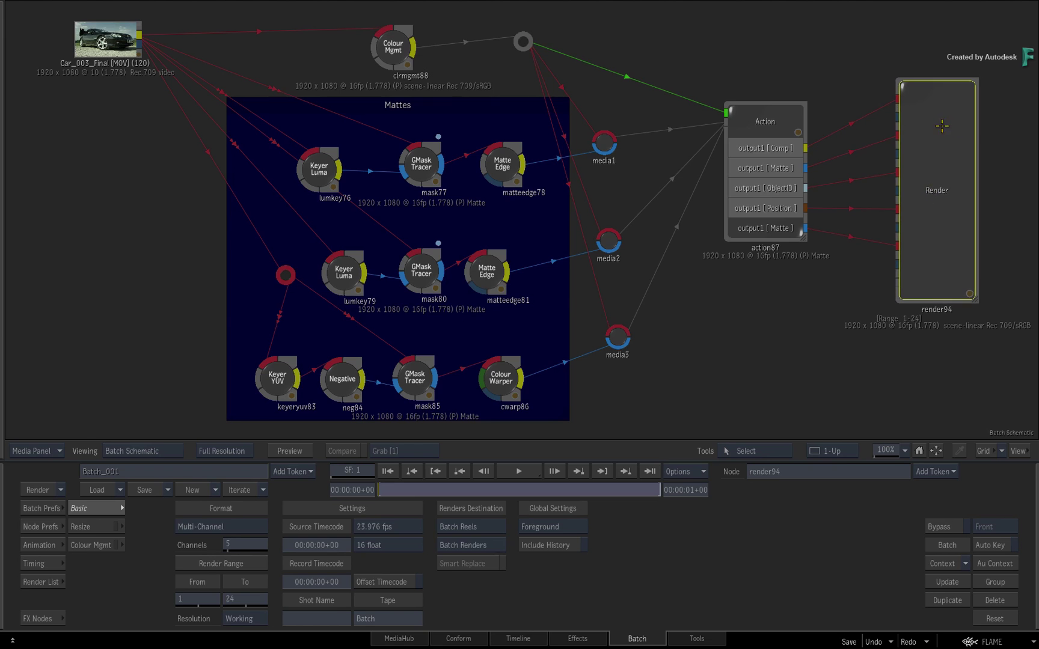
View the Render node's result and cycle through all of its channels, ending on the comp
{"action": "key", "text": "F4"}
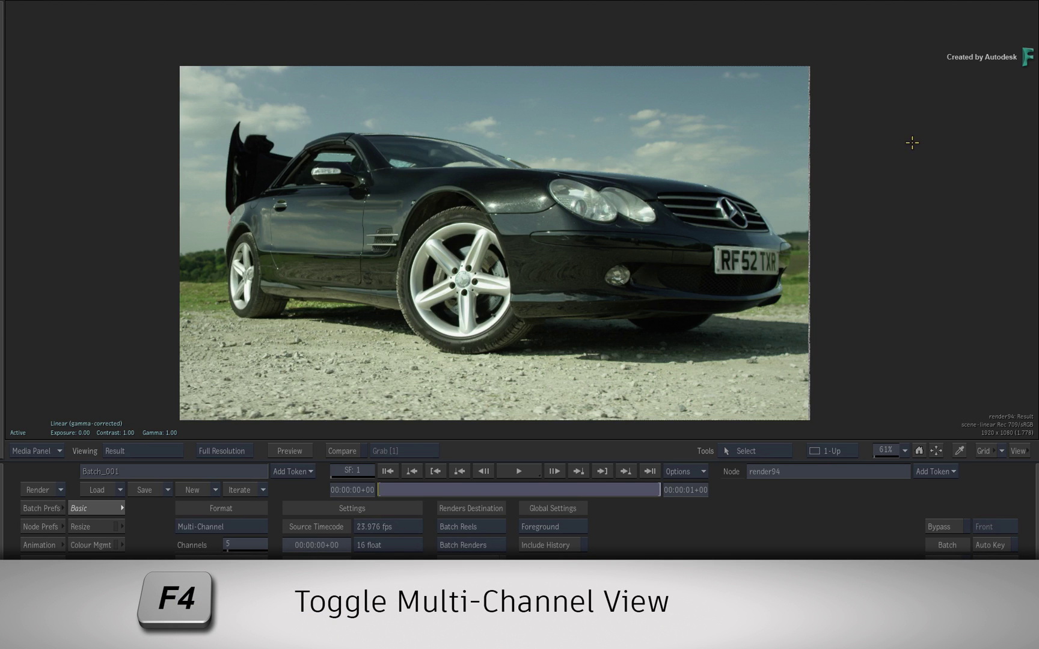
{"action": "key", "text": "F4"}
{"action": "key", "text": "F4"}
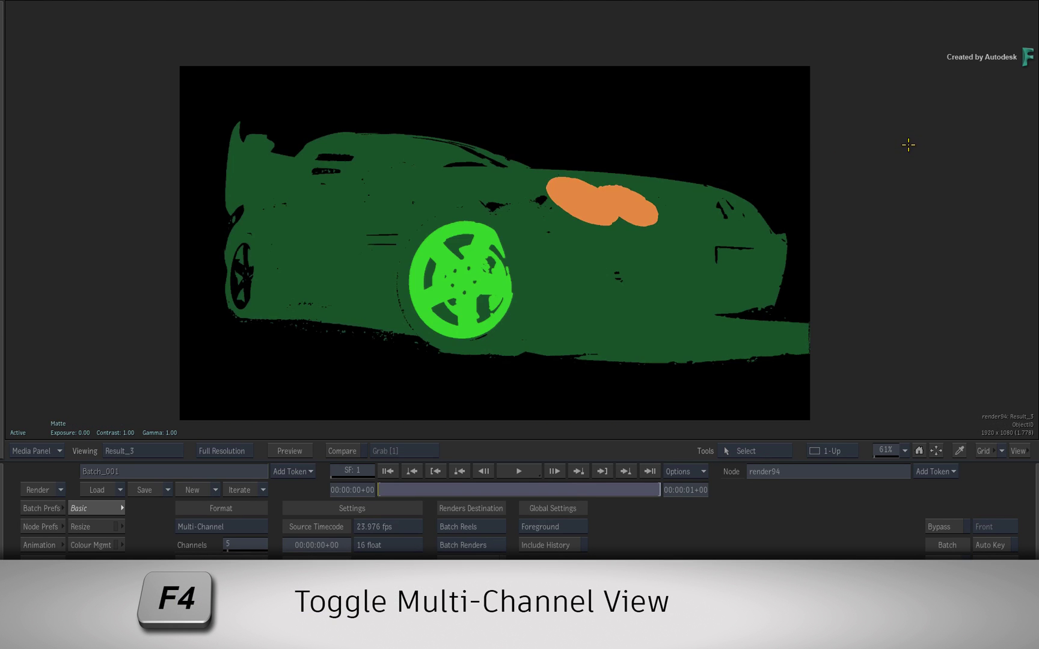
{"action": "key", "text": "F4"}
{"action": "key", "text": "F4"}
{"action": "key", "text": "F4"}
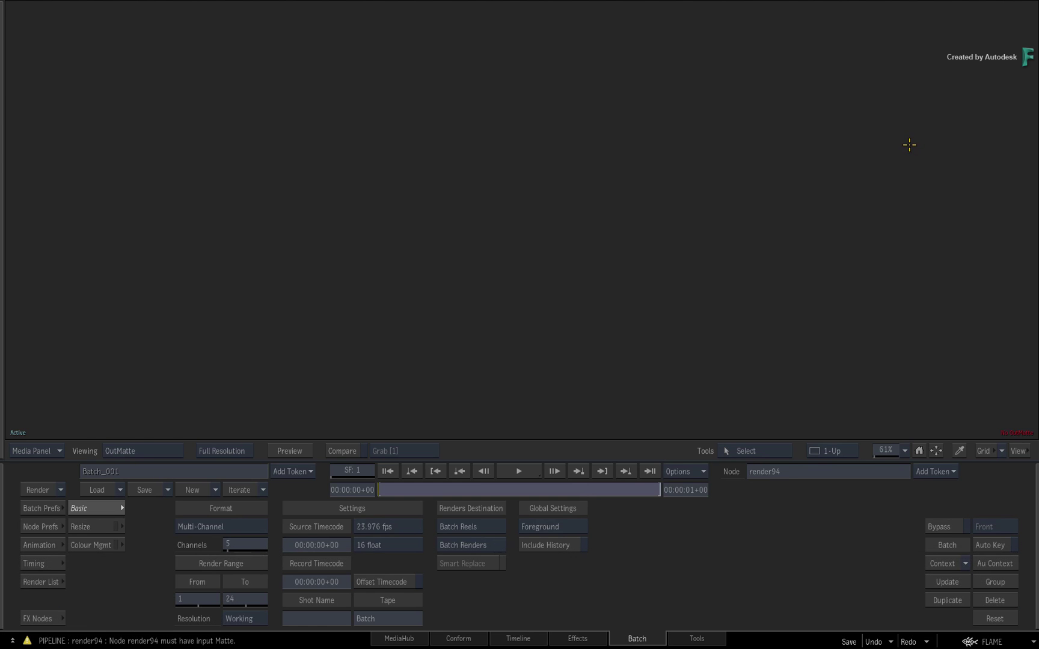
{"action": "key", "text": "F4"}
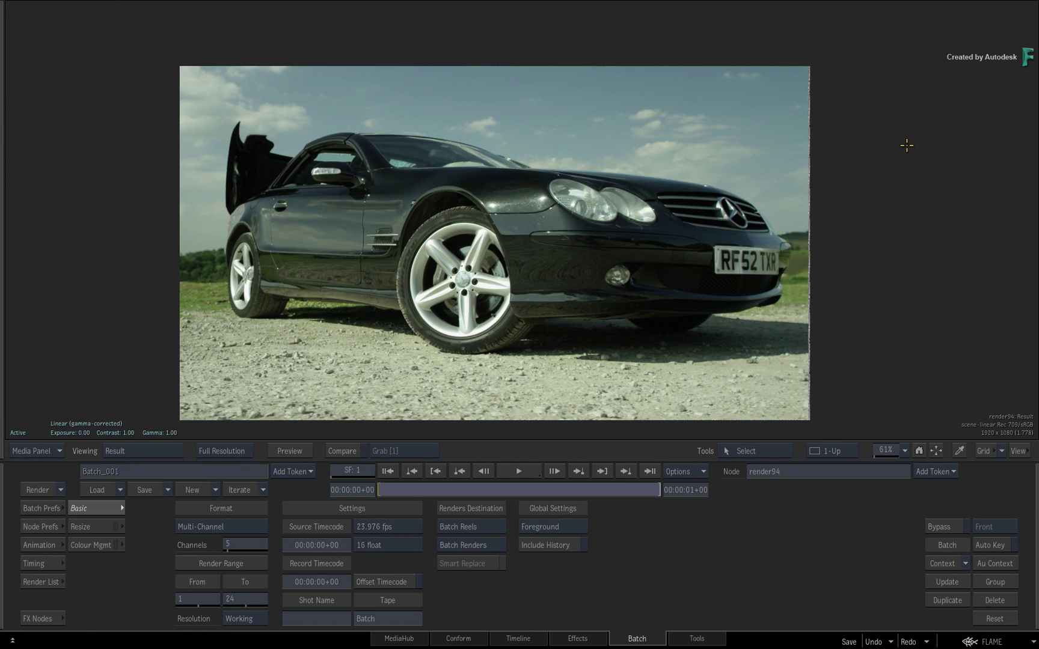
{"action": "key", "text": "F4"}
{"action": "key", "text": "F4"}
{"action": "key", "text": "F4"}
{"action": "key", "text": "F4"}
{"action": "key", "text": "F4"}
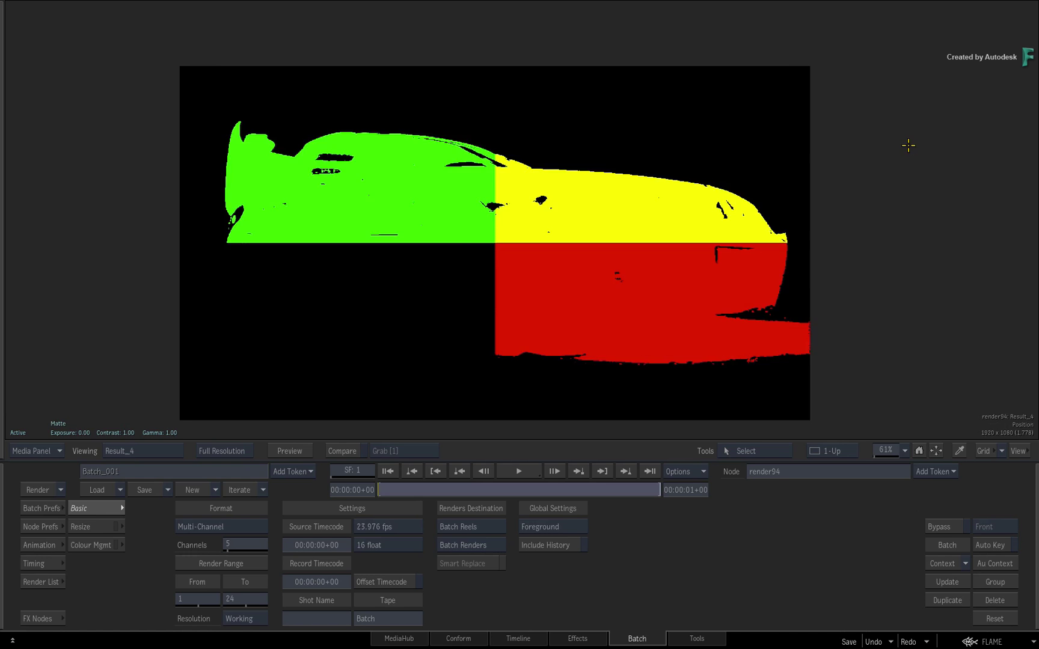
{"action": "key", "text": "F4"}
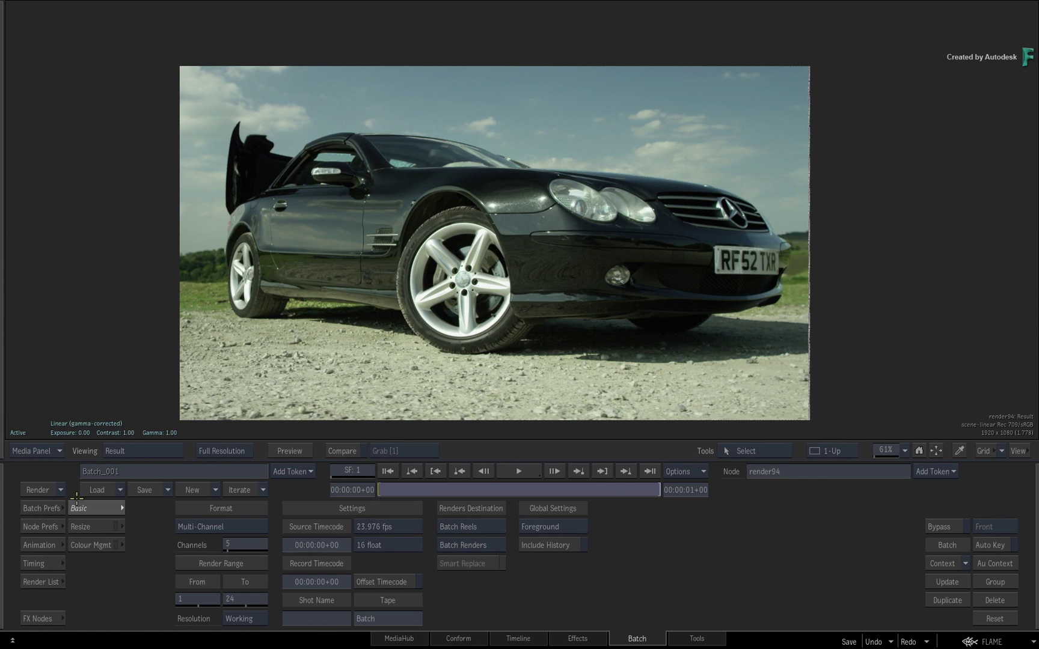
Render the multi-channel clip and place the render94 result from Batch Renders in the empty area of the schematic
{"action": "left_click", "coordinate": [37, 490]}
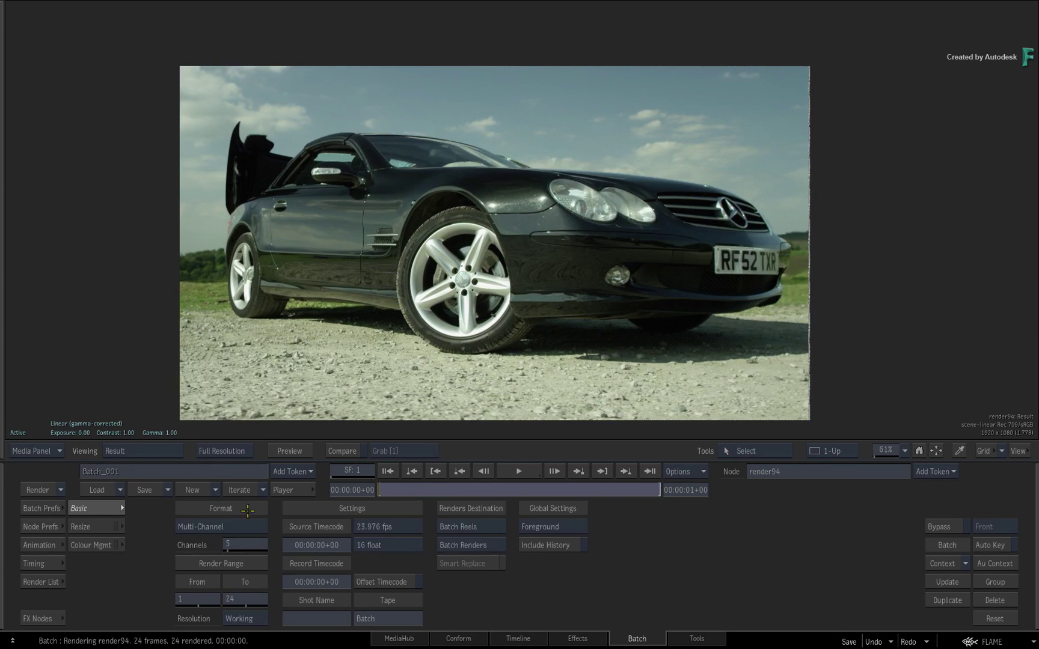
{"action": "key", "text": "alt+grave"}
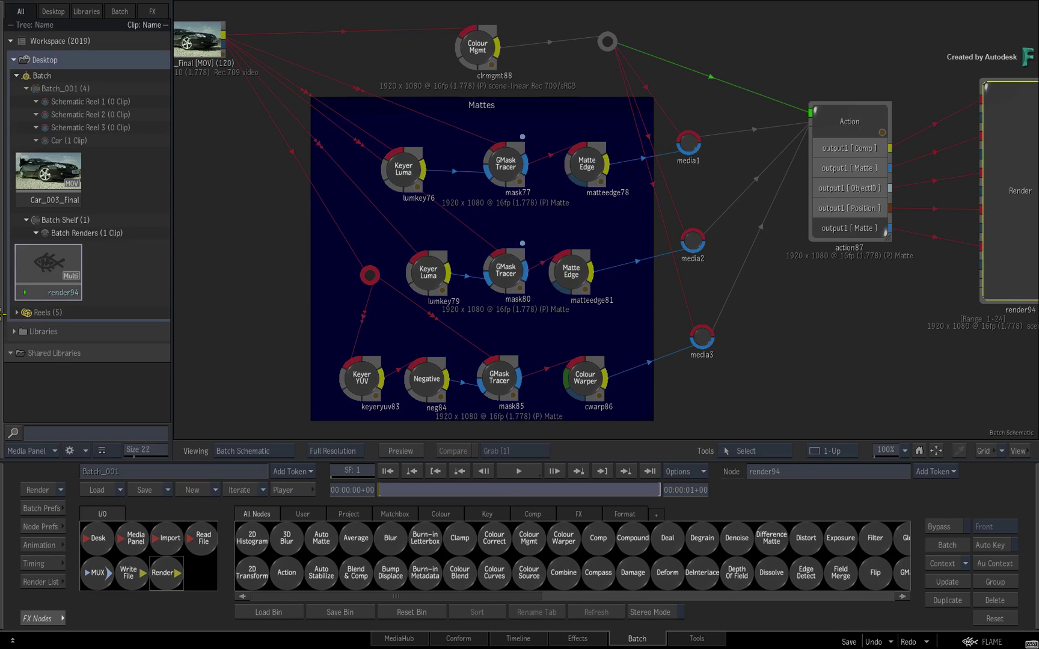
{"action": "left_click_drag", "start_coordinate": [58, 272], "coordinate": [207, 276]}
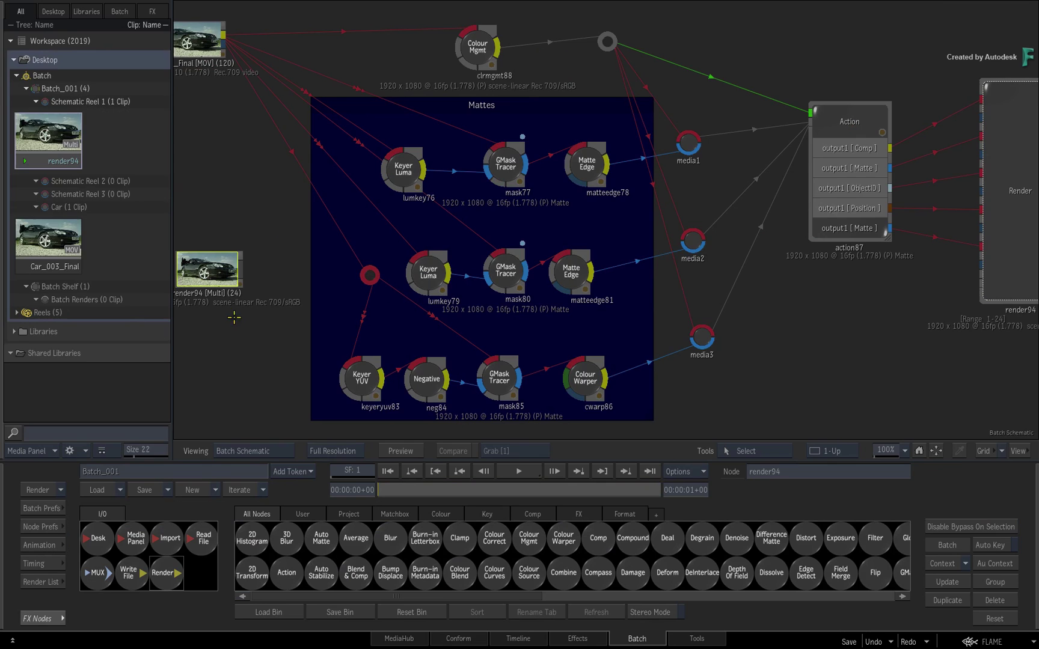
Hide the media list, then position the render94 clip node beside the Mattes group and expand it to show its channels
{"action": "key", "text": "ctrl+Tab"}
{"action": "left_click_drag", "start_coordinate": [136, 265], "coordinate": [145, 258]}
{"action": "double_click", "coordinate": [141, 269]}
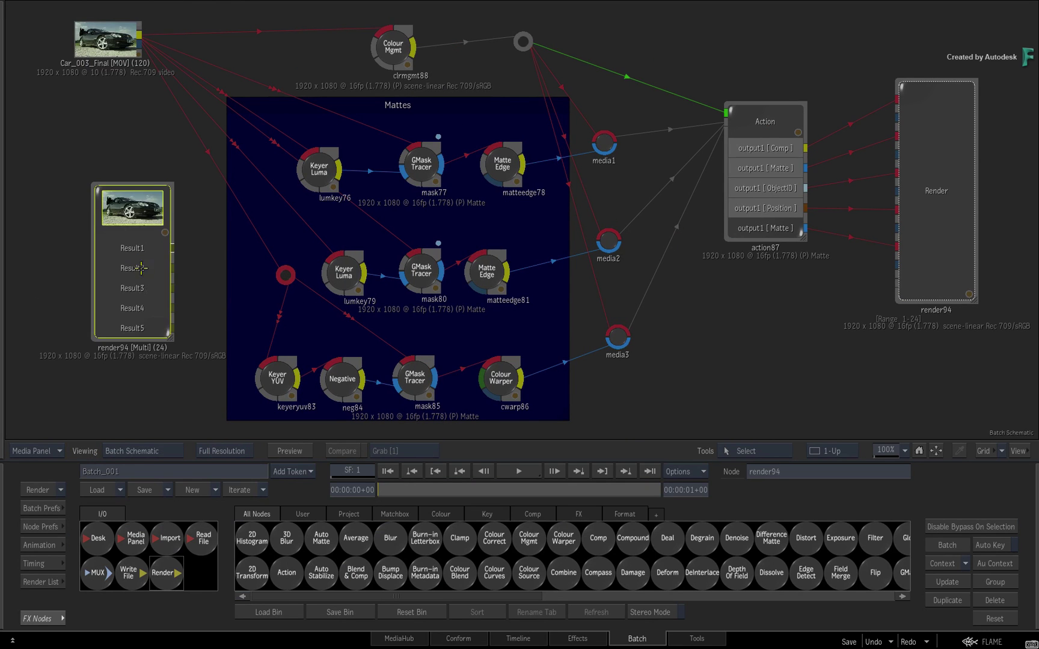
{"action": "left_click_drag", "start_coordinate": [130, 210], "coordinate": [118, 209]}
View the rendered clip and examine each of its channels, Result1 to Result5, ending on Result1
{"action": "key", "text": "F4"}
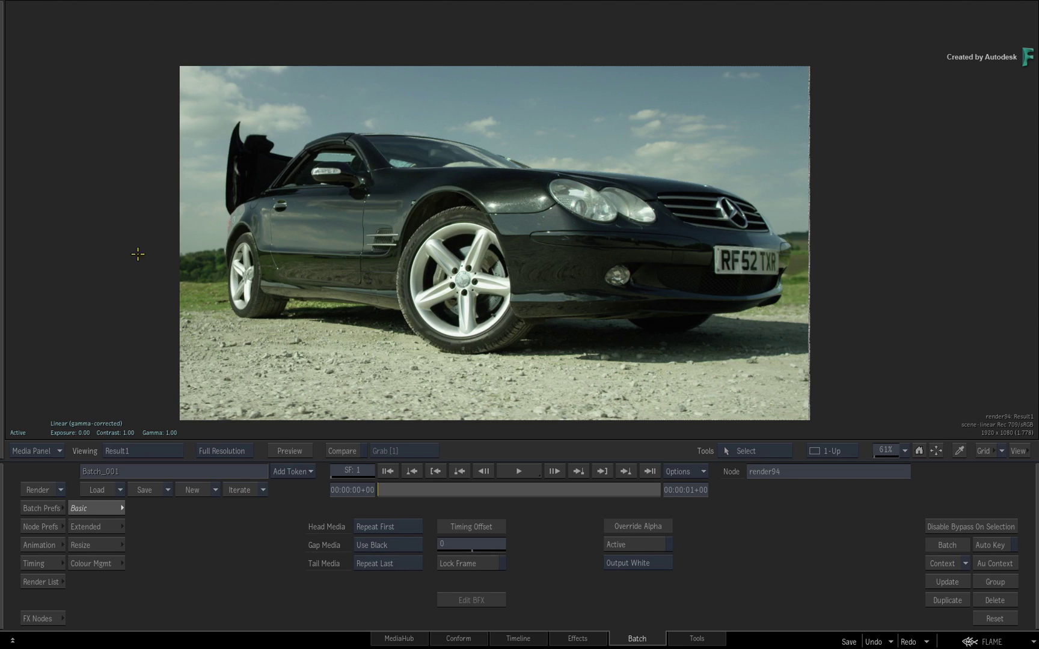
{"action": "key", "text": "F4"}
{"action": "key", "text": "F4"}
{"action": "key", "text": "F4"}
{"action": "key", "text": "F4"}
{"action": "key", "text": "F4"}
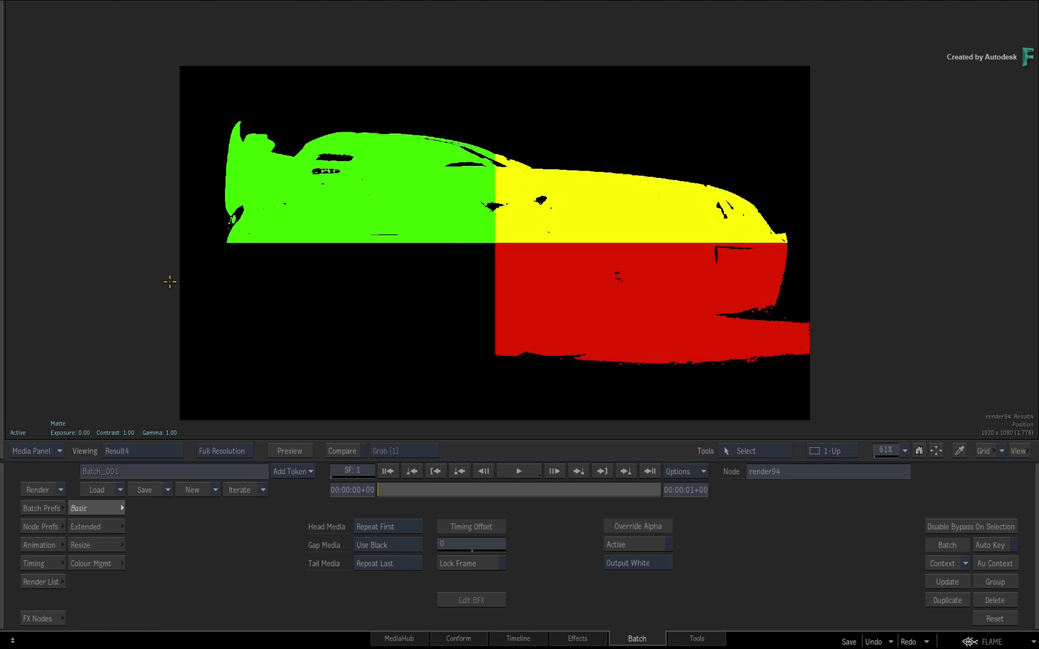
{"action": "key", "text": "Down"}
{"action": "key", "text": "Down"}
{"action": "key", "text": "Down"}
{"action": "key", "text": "Down"}
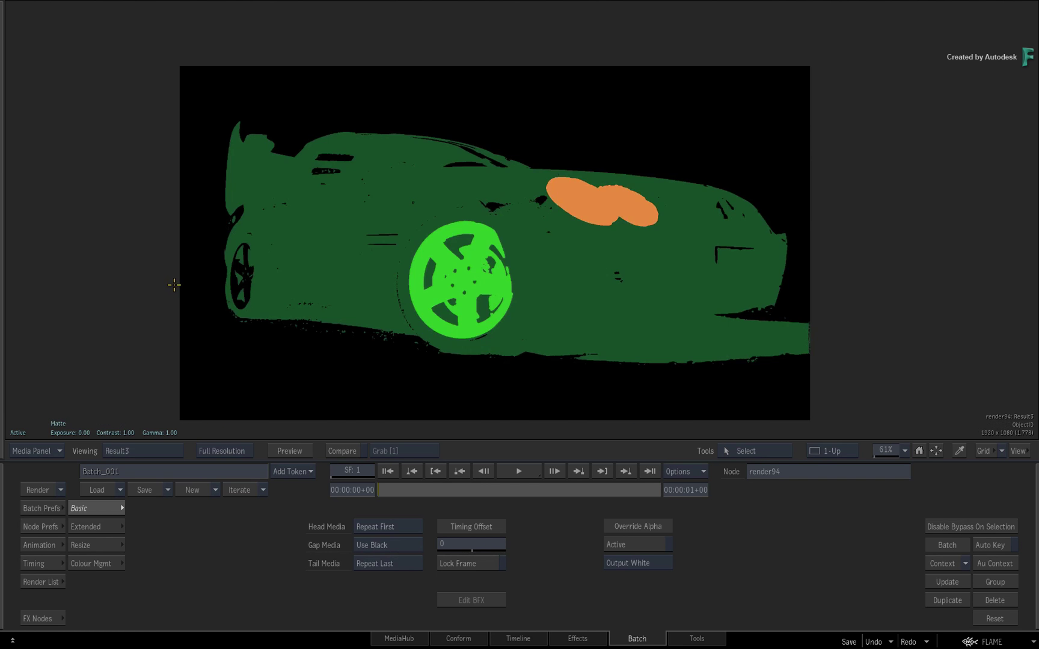
{"action": "key", "text": "Down"}
{"action": "key", "text": "Down"}
{"action": "key", "text": "Down"}
{"action": "key", "text": "Down"}
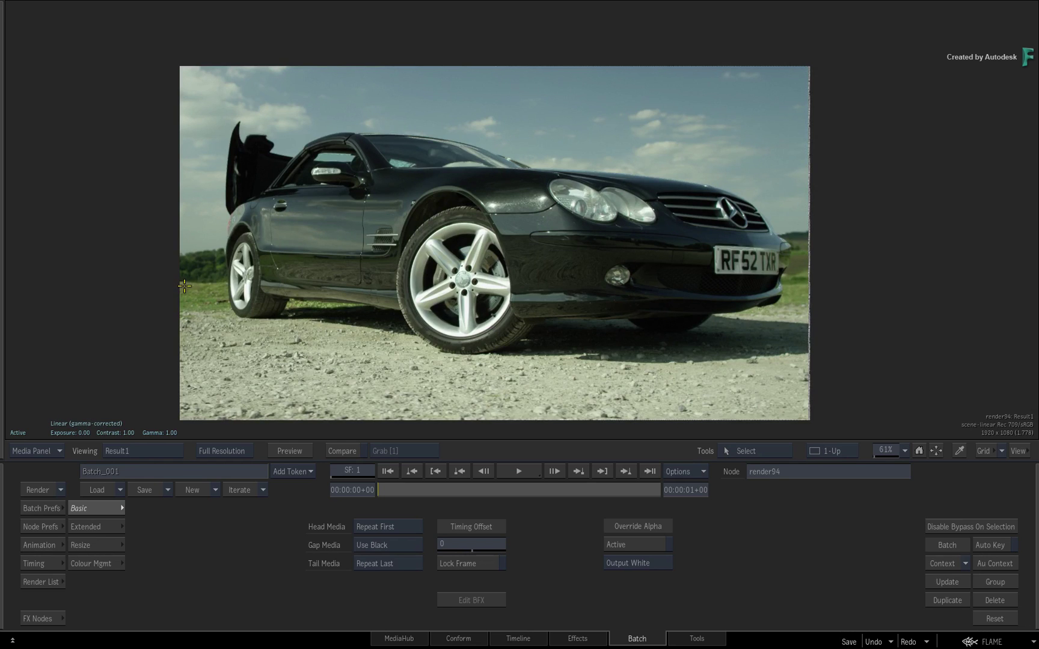
{"action": "key", "text": "Down"}
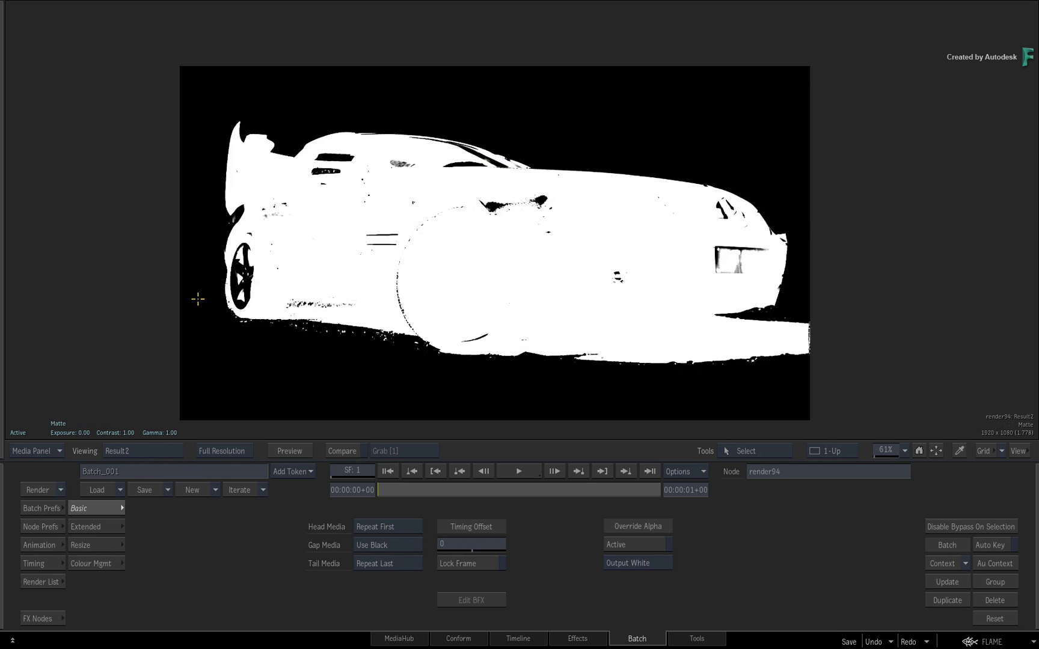
{"action": "key", "text": "Down"}
{"action": "key", "text": "Down"}
{"action": "key", "text": "Down"}
{"action": "key", "text": "Down"}
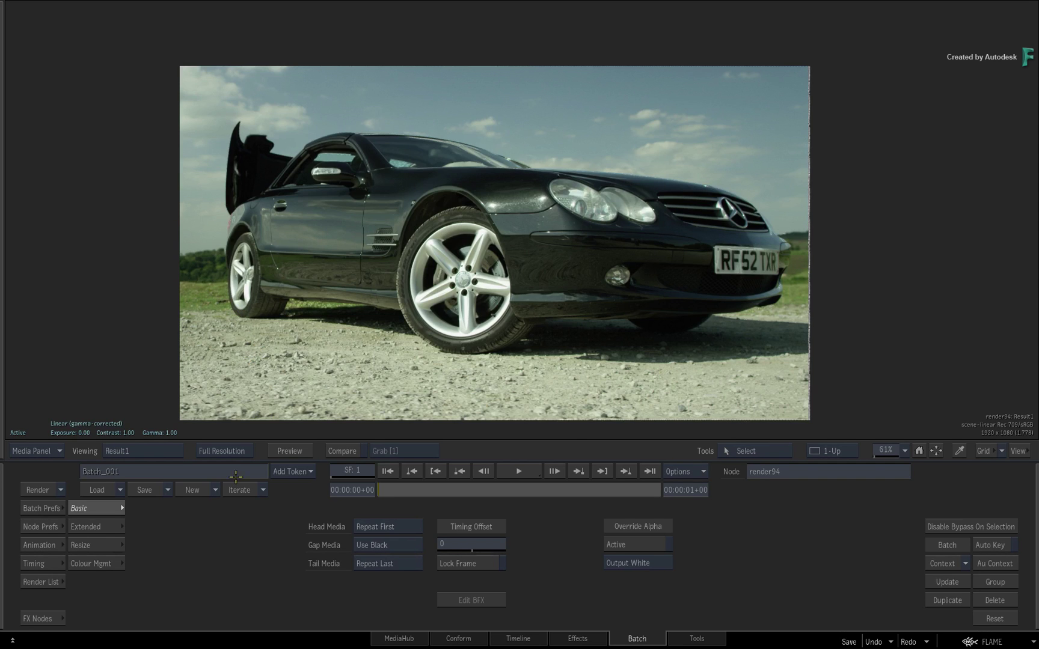
Return to the schematic, collapse the render94 clip node and reposition it beside the Mattes group
{"action": "mouse_move", "coordinate": [2, 479]}
{"action": "left_click_drag", "start_coordinate": [124, 214], "coordinate": [116, 218]}
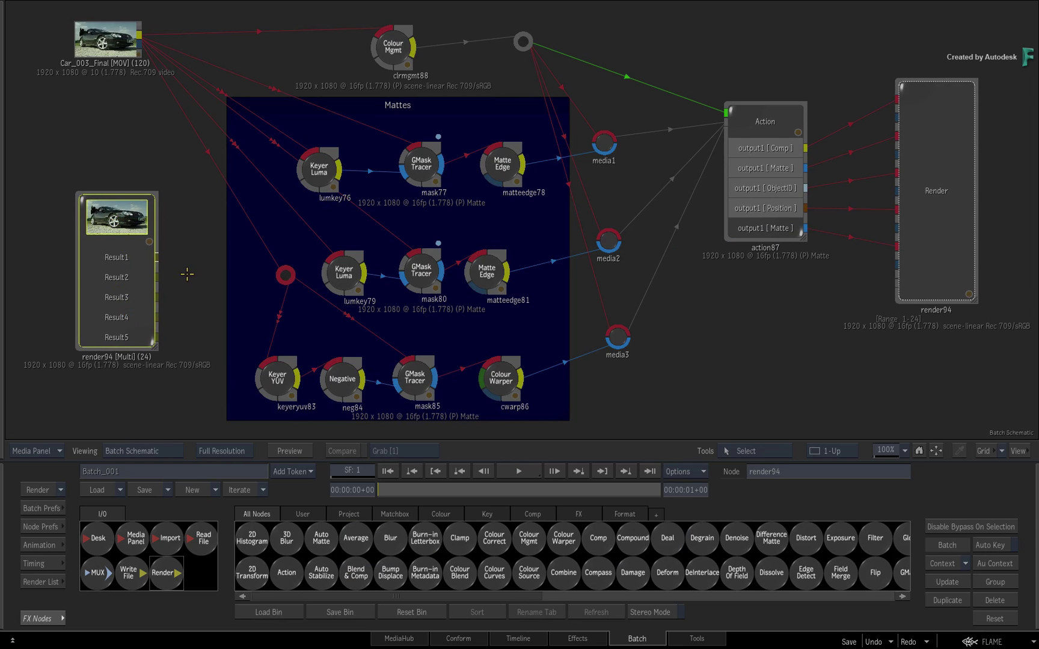
{"action": "left_click_drag", "start_coordinate": [120, 223], "coordinate": [116, 221]}
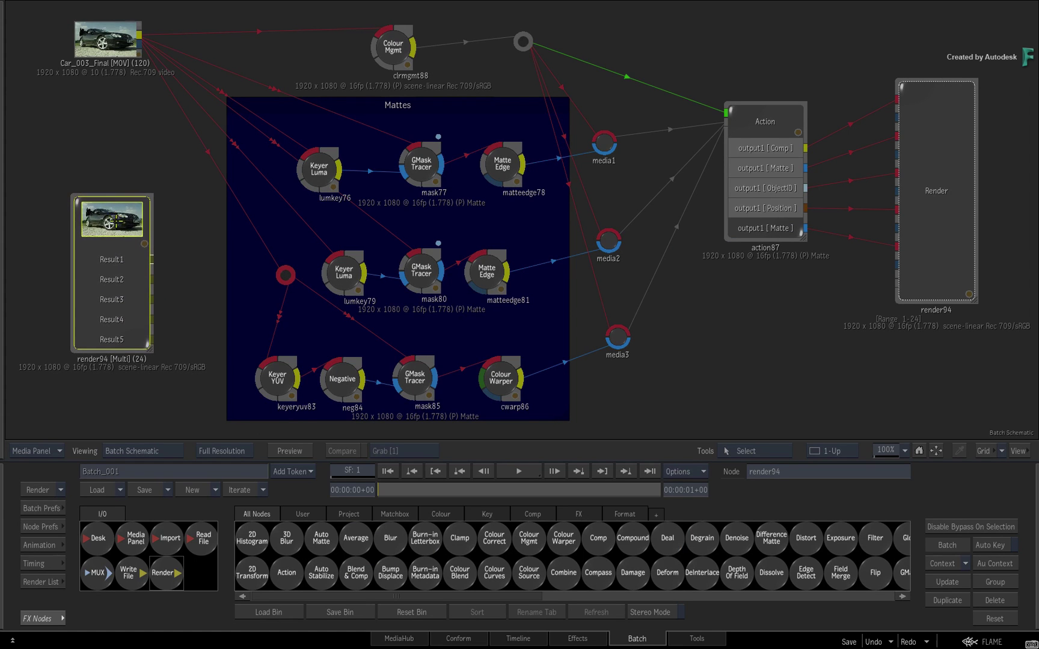
{"action": "double_click", "coordinate": [116, 228]}
{"action": "left_click_drag", "start_coordinate": [120, 263], "coordinate": [126, 268]}
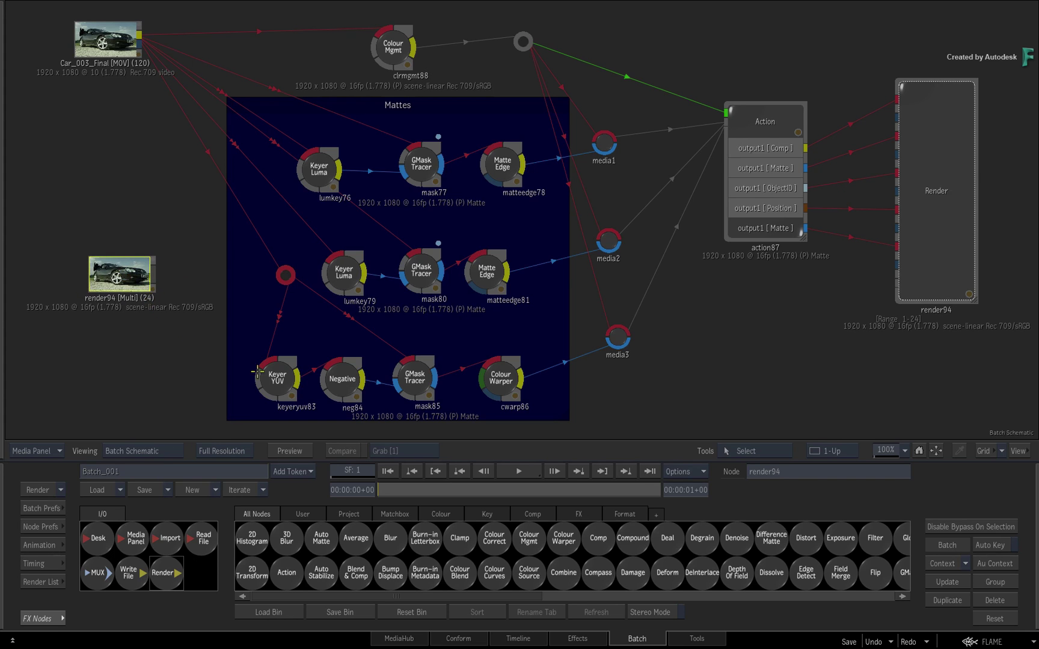
Rename the render94 clip node as car
{"action": "left_click", "coordinate": [795, 471]}
{"action": "type", "text": "car"}
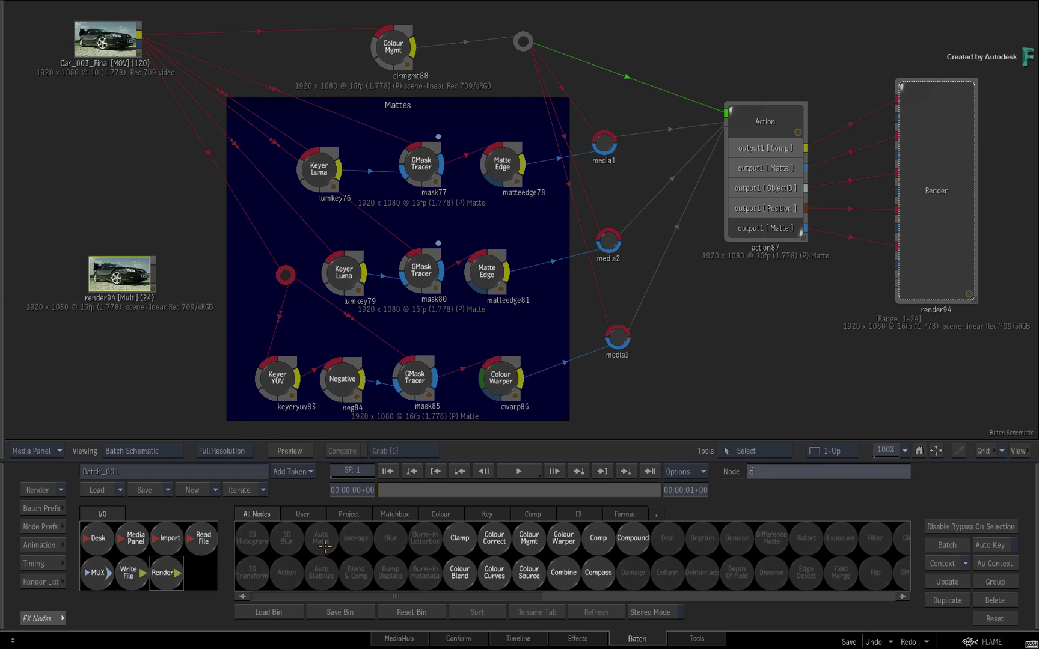
{"action": "scroll", "coordinate": [325, 546], "scroll_direction": "down", "scroll_amount": 5}
{"action": "key", "text": "Return"}
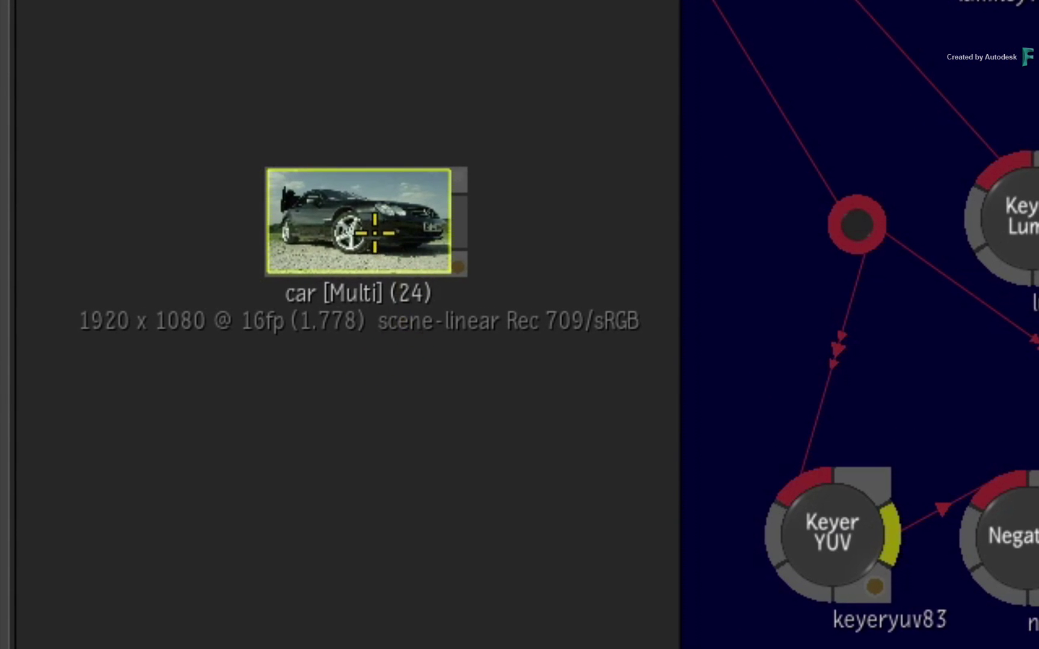
{"action": "left_click_drag", "start_coordinate": [376, 233], "coordinate": [372, 234]}
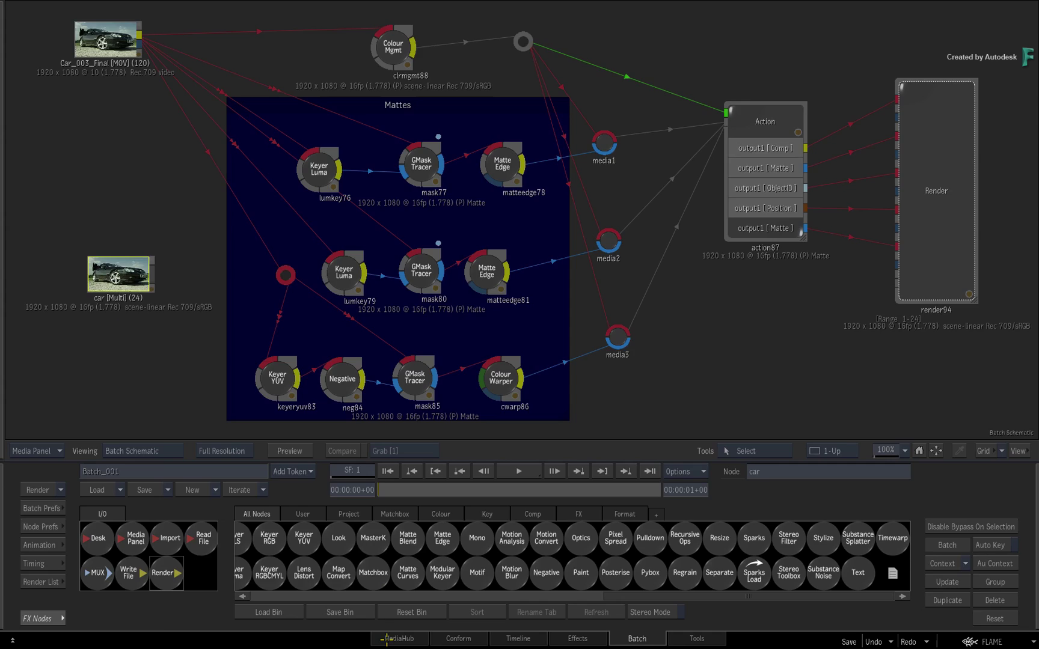
In MediaHub, start exporting the car clip to the Multi-Channel_Media folder with the OpenEXR (16-bit fp RLE) preset
{"action": "left_click", "coordinate": [386, 639]}
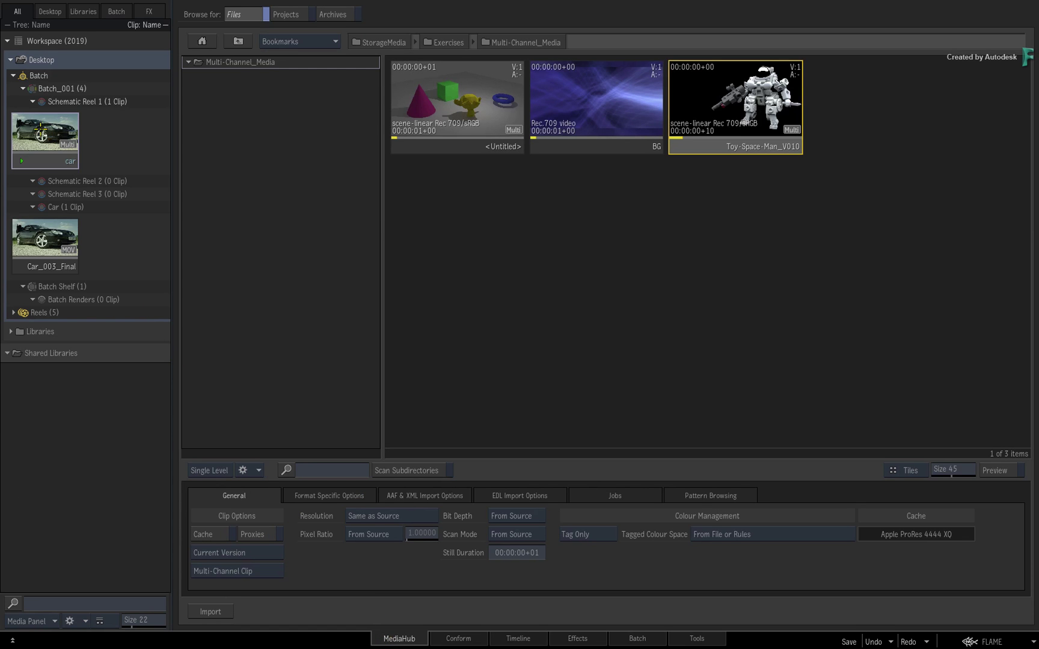
{"action": "left_click_drag", "start_coordinate": [40, 129], "coordinate": [576, 282]}
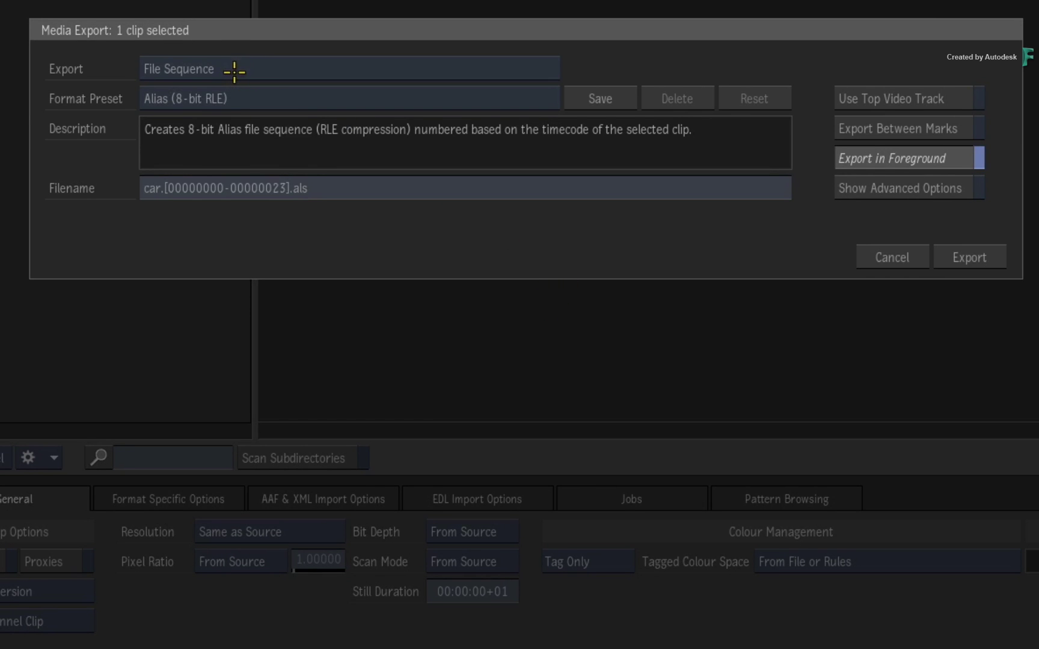
{"action": "left_click", "coordinate": [530, 99]}
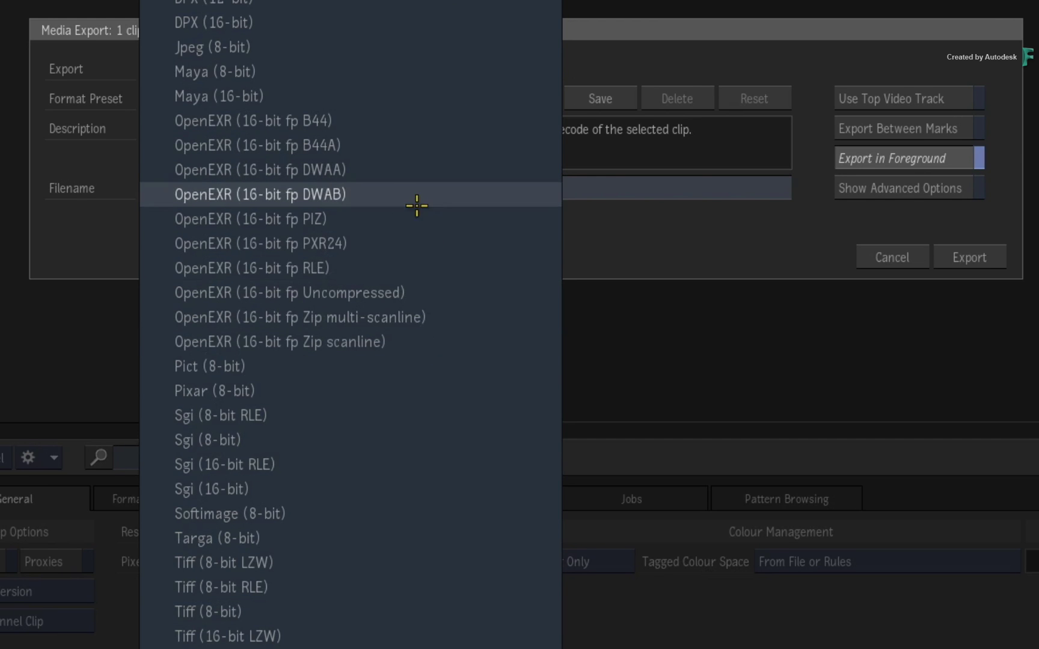
{"action": "left_click", "coordinate": [418, 268]}
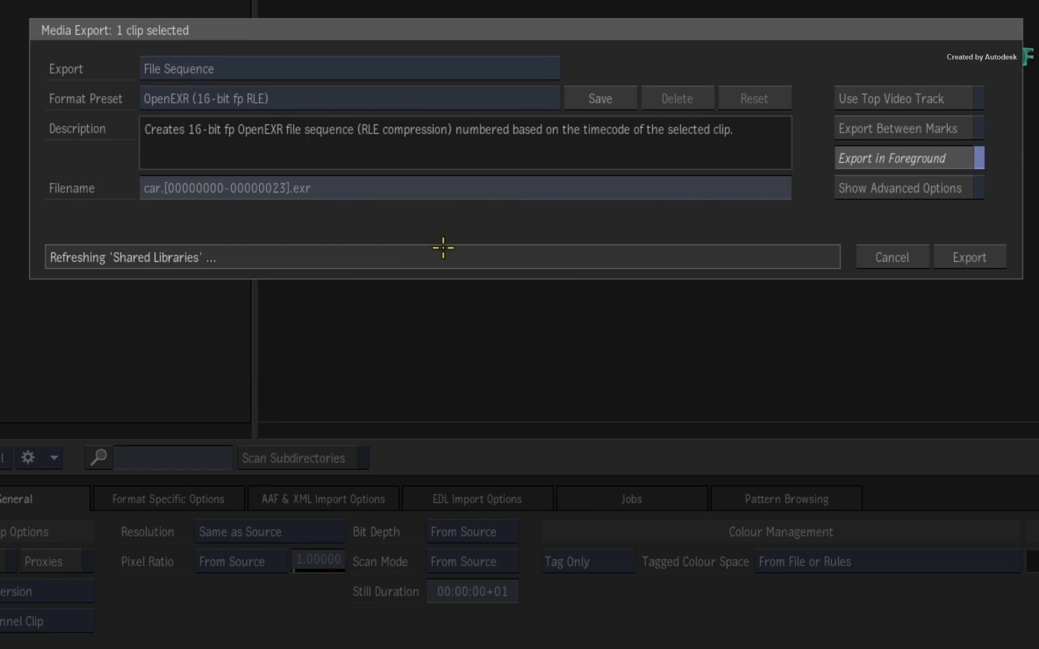
Show the advanced export options, toggle Multi-Channel on, off and on again, and cancel the export
{"action": "left_click", "coordinate": [866, 186]}
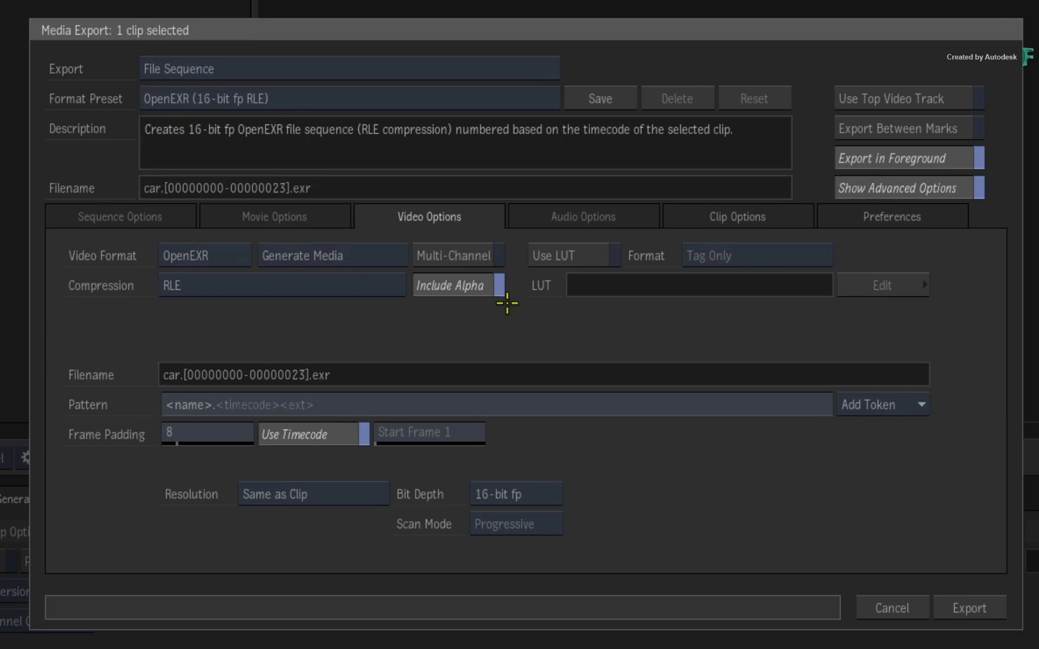
{"action": "left_click", "coordinate": [464, 252]}
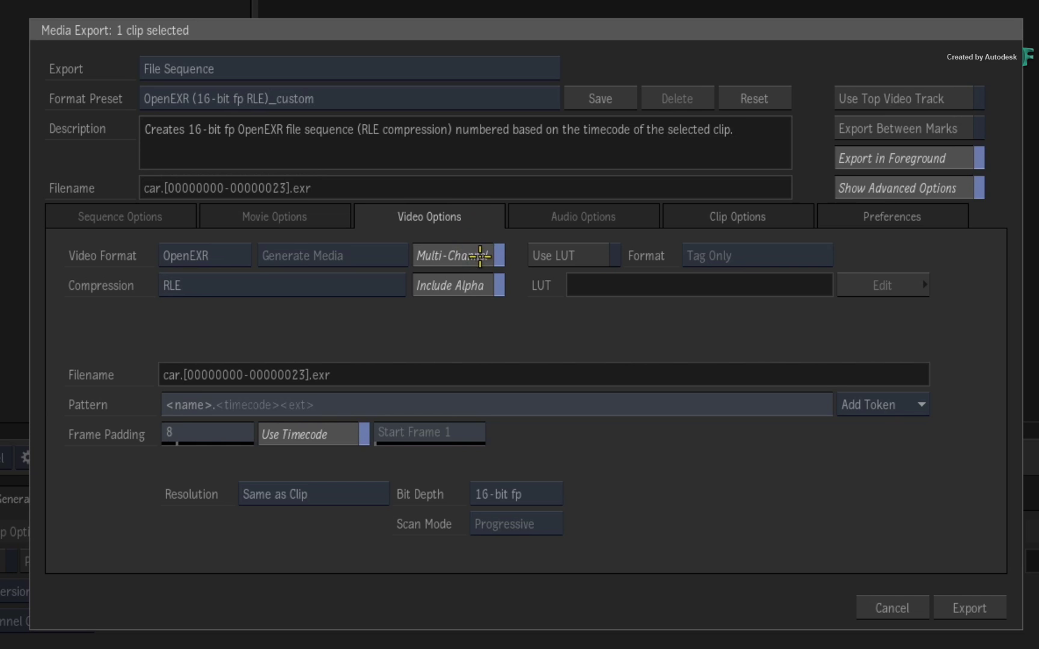
{"action": "left_click", "coordinate": [481, 255]}
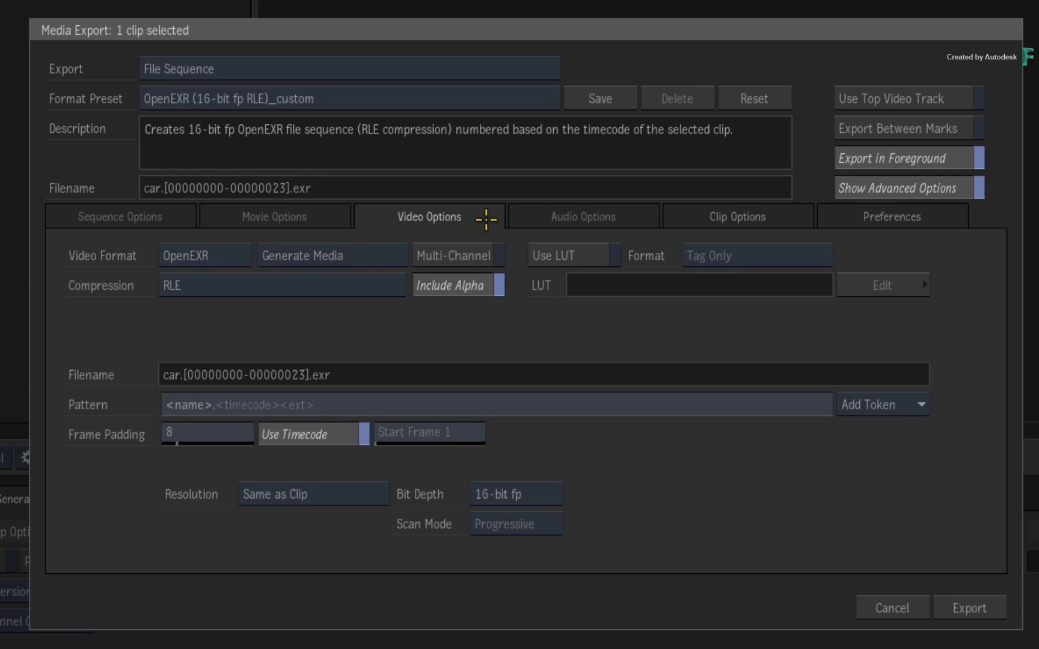
{"action": "left_click", "coordinate": [478, 258]}
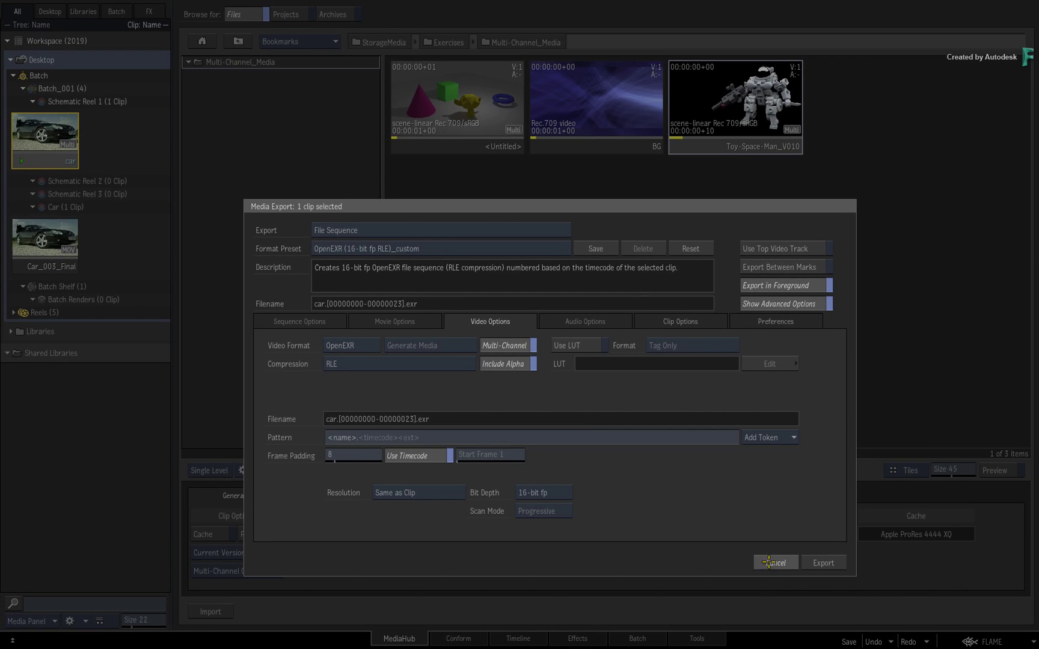
{"action": "left_click", "coordinate": [770, 563]}
Return to Batch and delete the car clip node and the Render node from the schematic
{"action": "left_click", "coordinate": [626, 639]}
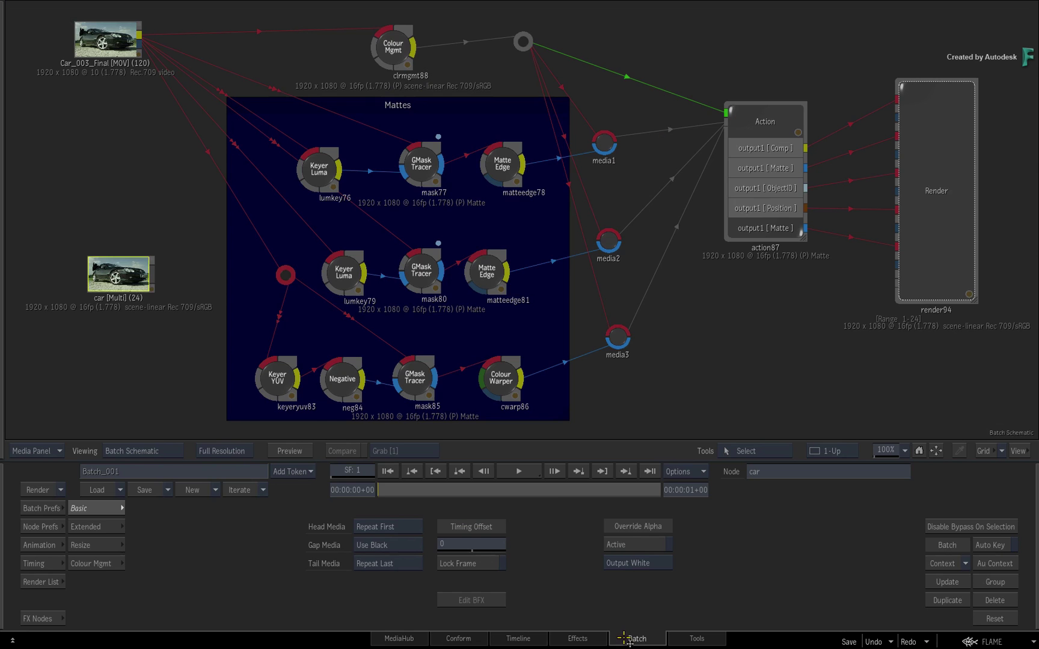
{"action": "left_click_drag", "start_coordinate": [129, 270], "coordinate": [108, 648]}
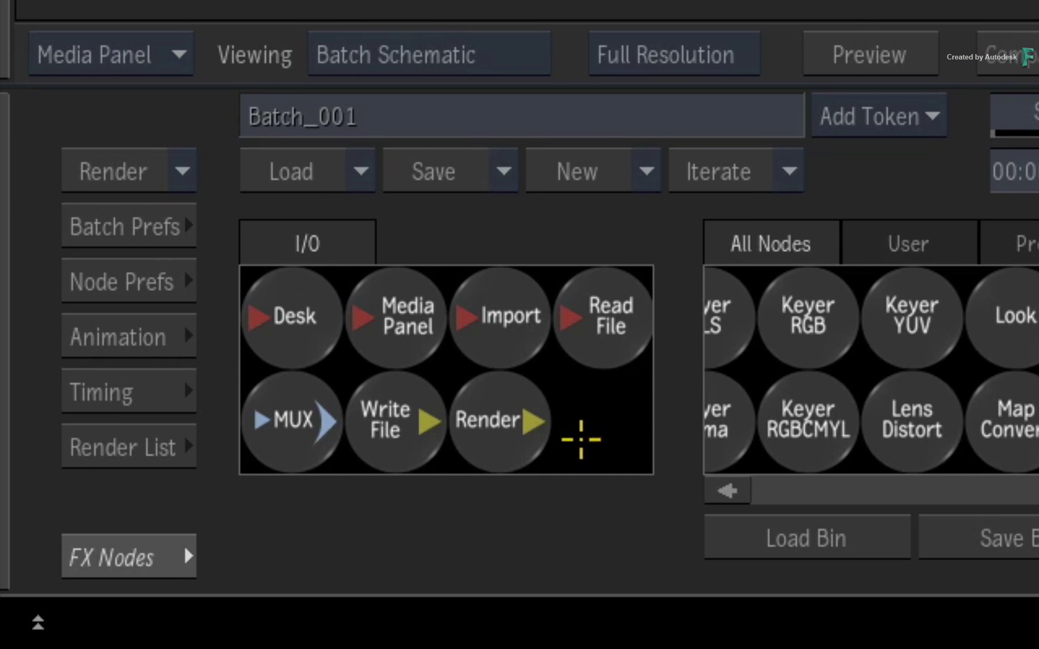
Add a Write File node beside the Action node and open its settings
{"action": "left_click_drag", "start_coordinate": [398, 441], "coordinate": [796, 266]}
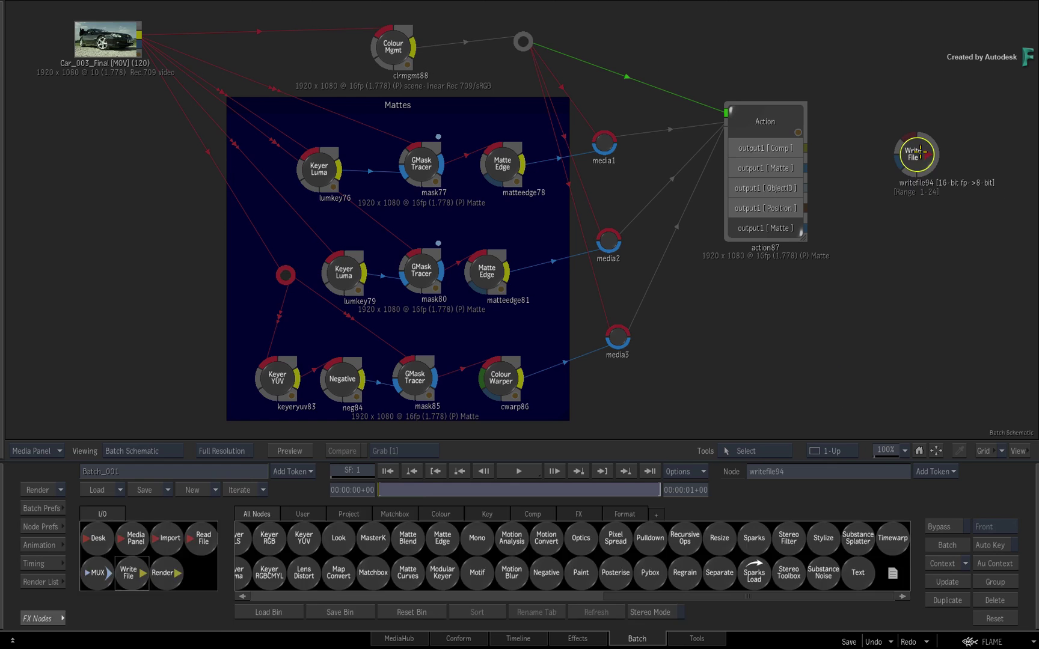
{"action": "double_click", "coordinate": [915, 152]}
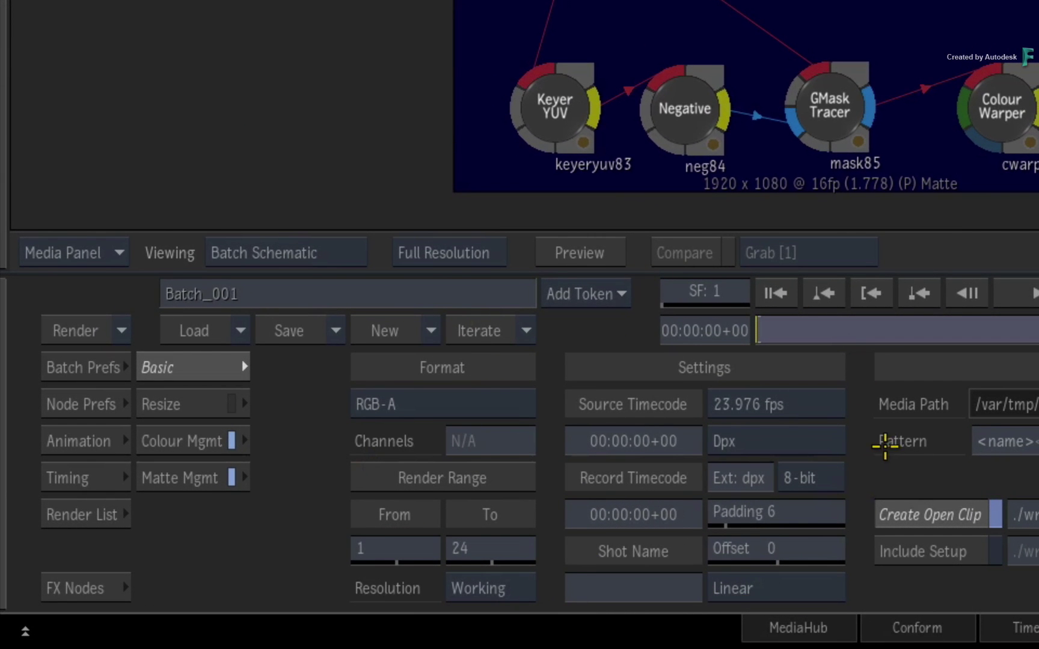
Set the Write File node's file format to OpenEXR with 32-bit fp depth
{"action": "left_click", "coordinate": [813, 437]}
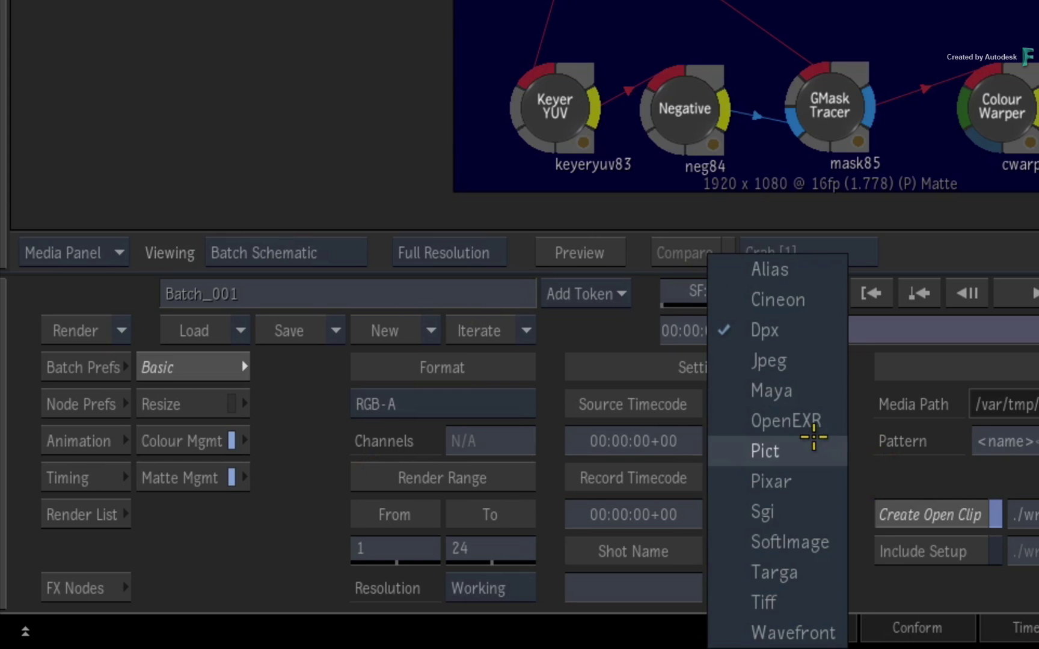
{"action": "left_click", "coordinate": [834, 421]}
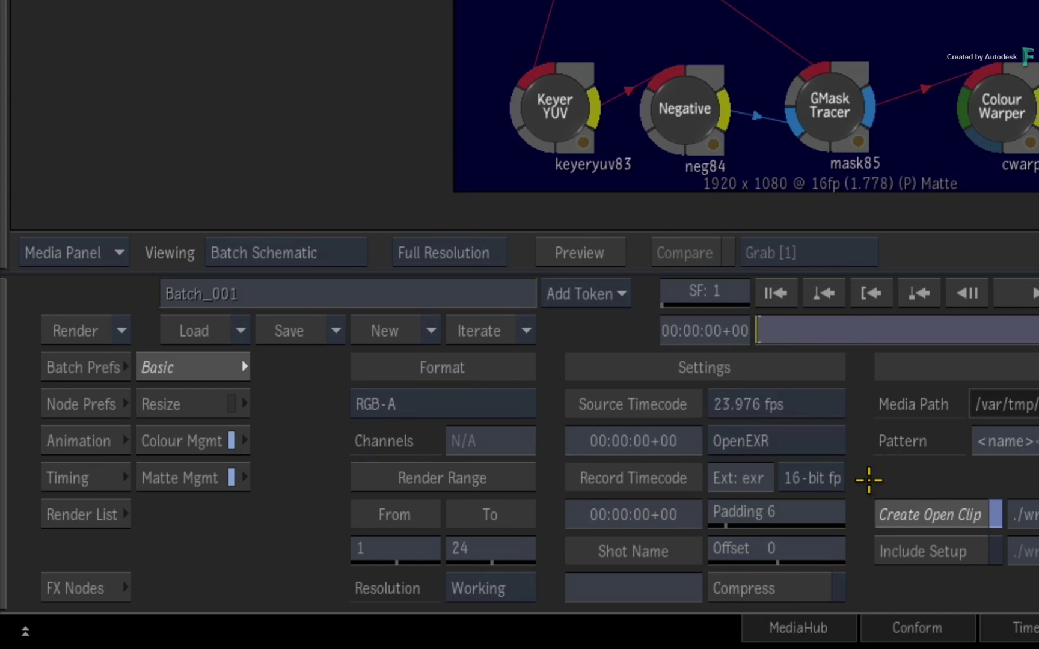
{"action": "left_click", "coordinate": [833, 478]}
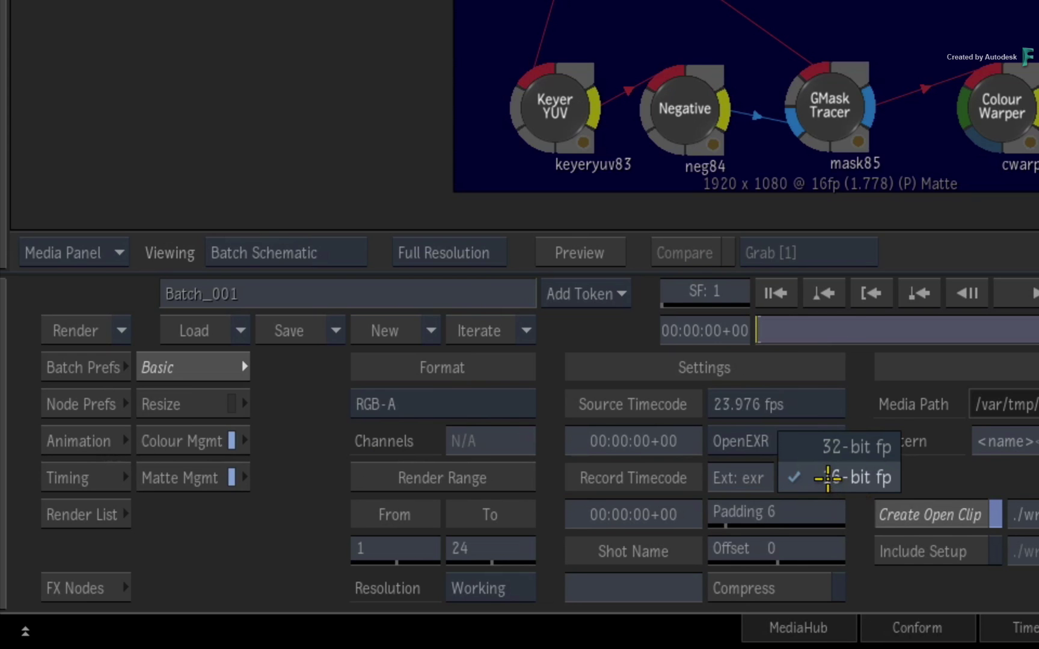
{"action": "left_click", "coordinate": [791, 448]}
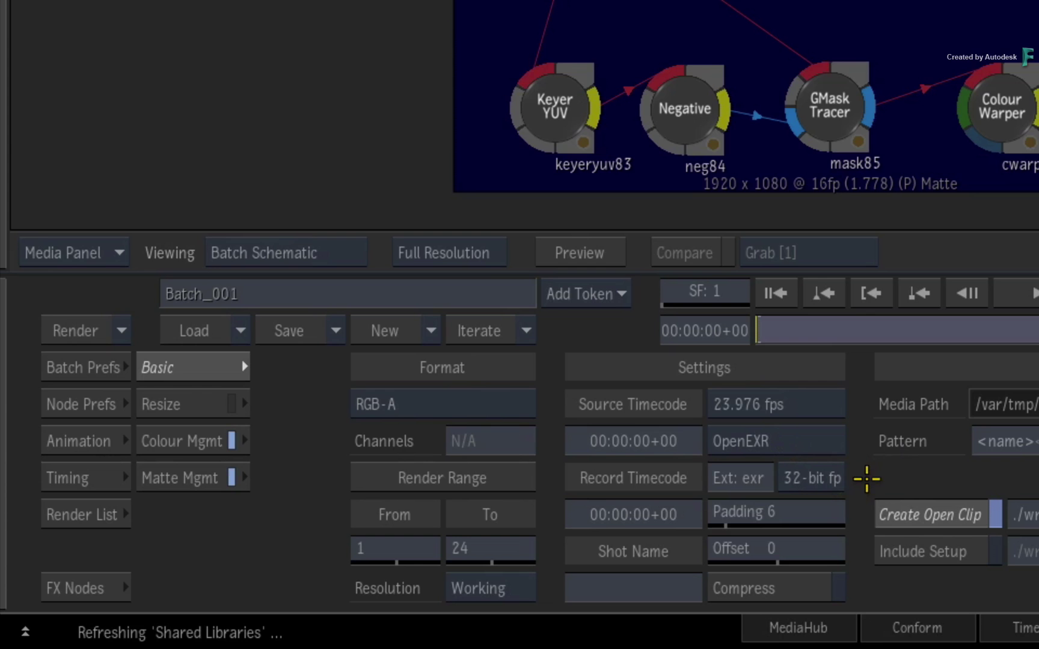
Set the Write File node's format to Multi-Channel with 5 channels
{"action": "left_click", "coordinate": [503, 406]}
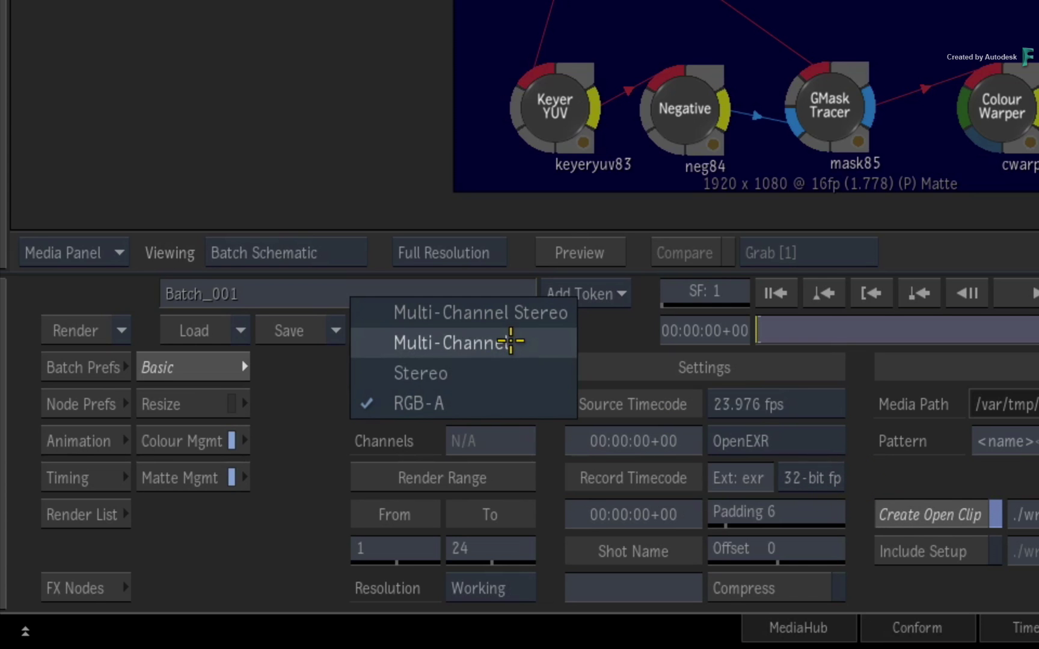
{"action": "left_click", "coordinate": [546, 342]}
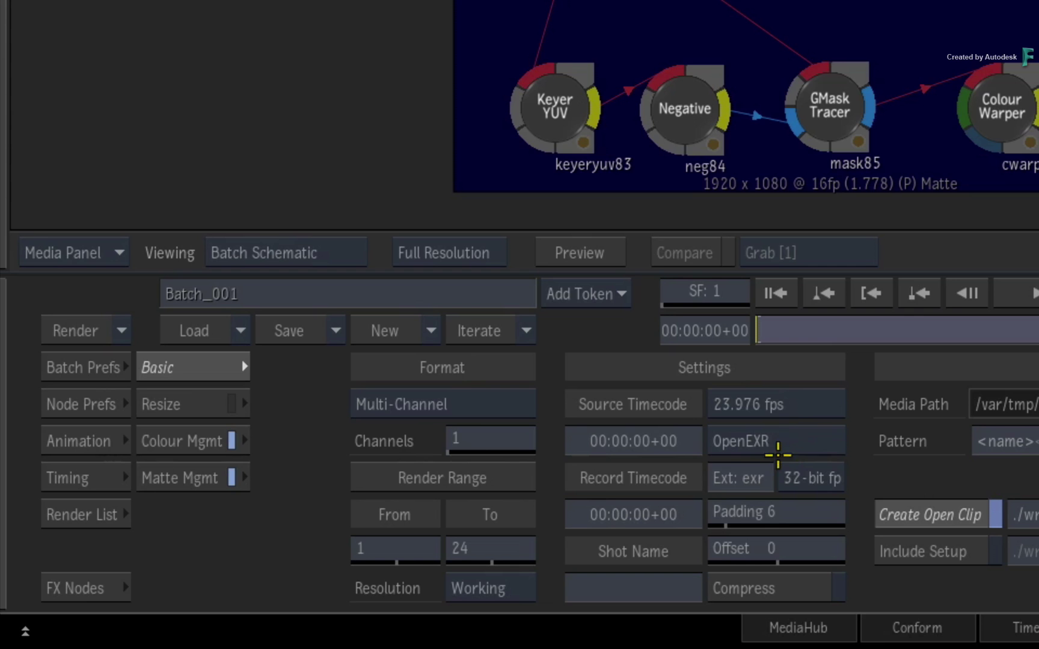
{"action": "left_click", "coordinate": [481, 438]}
{"action": "type", "text": "5"}
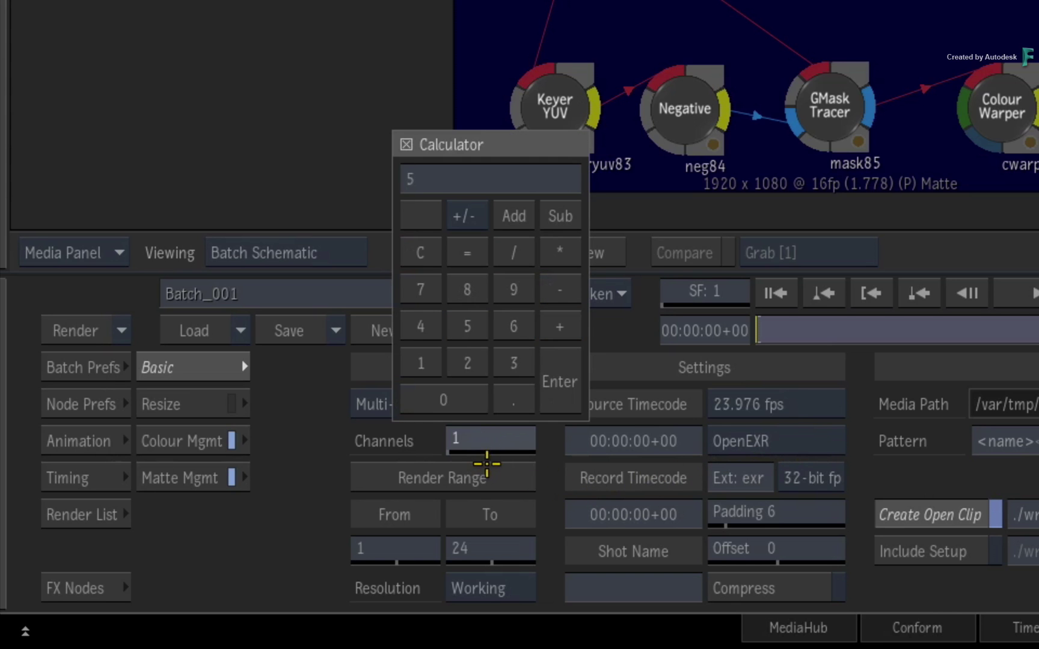
{"action": "key", "text": "Return"}
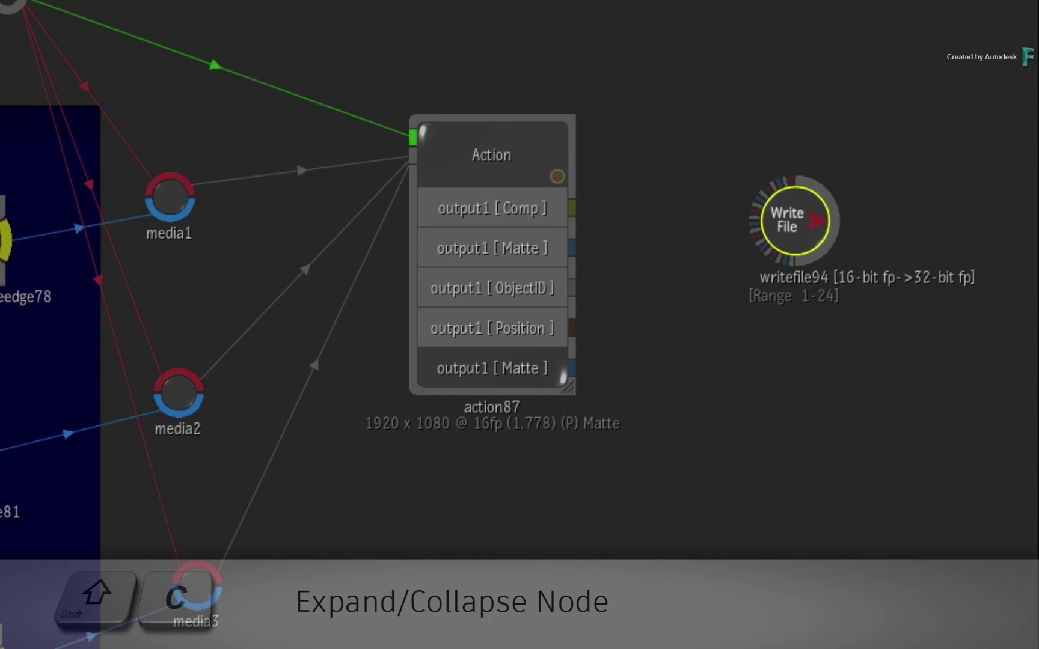
Expand the Write File node and connect the five Action outputs to its successive front inputs
{"action": "key", "text": "shift+c"}
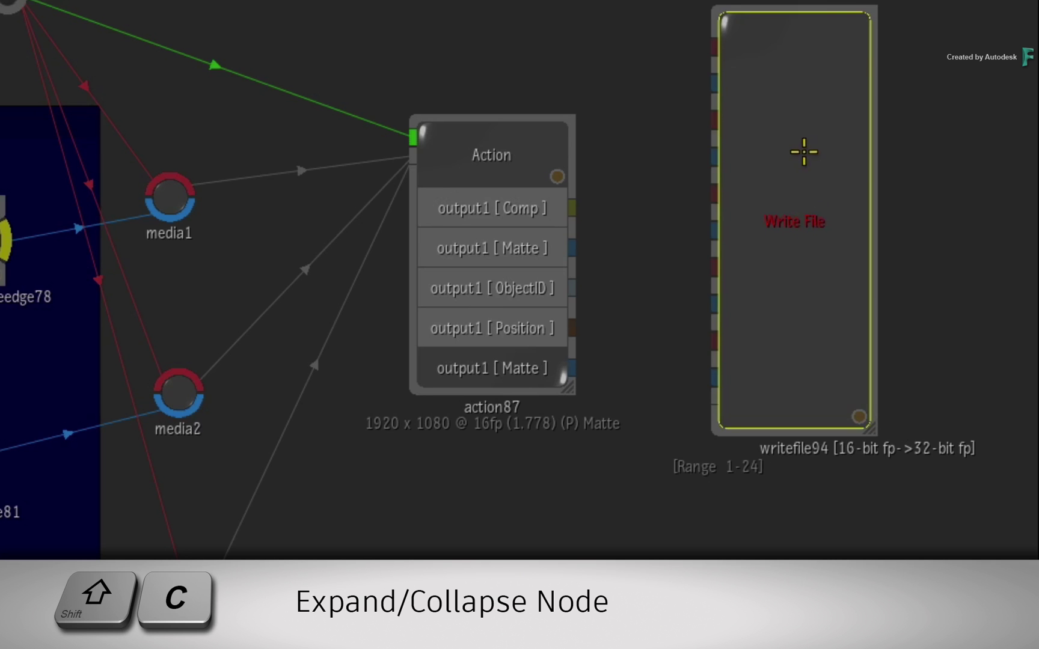
{"action": "left_click_drag", "start_coordinate": [804, 152], "coordinate": [818, 295]}
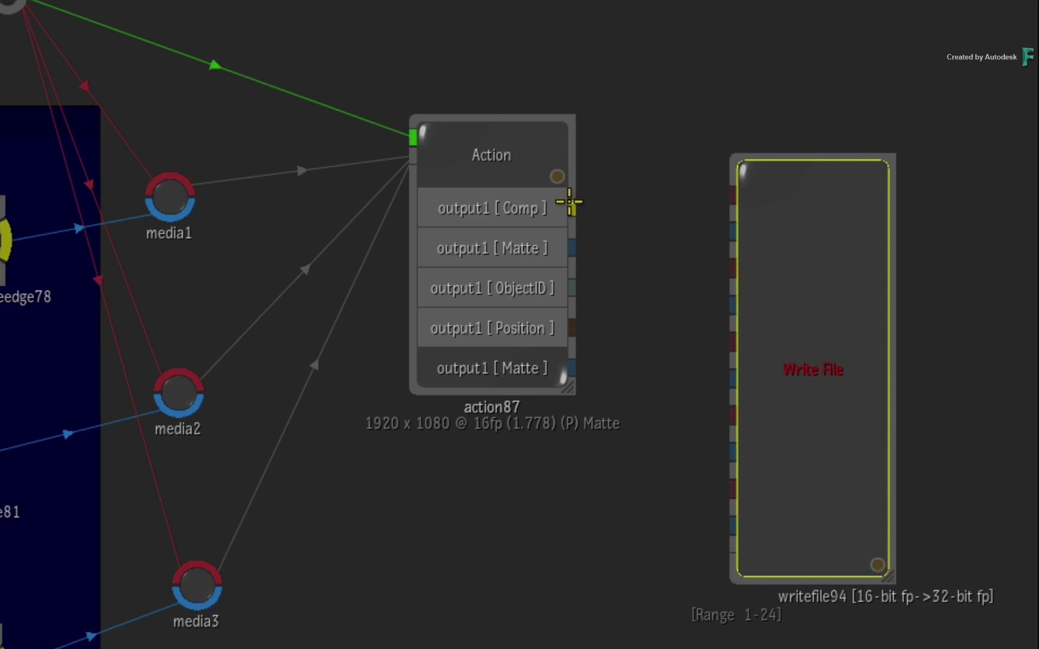
{"action": "left_click_drag", "start_coordinate": [569, 203], "coordinate": [739, 193]}
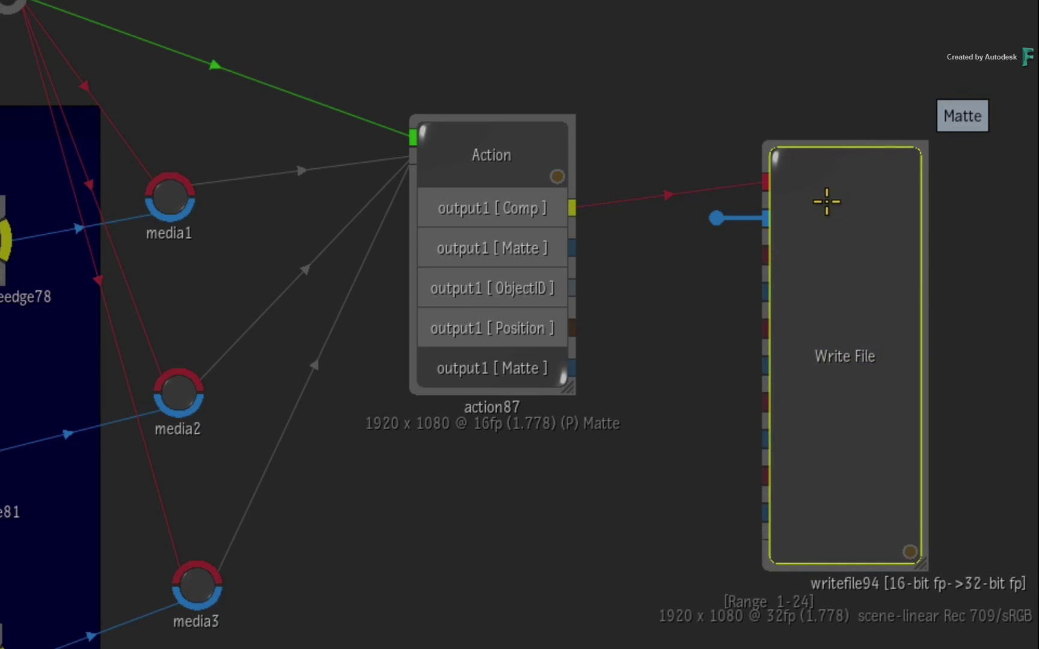
{"action": "left_click_drag", "start_coordinate": [826, 201], "coordinate": [815, 174]}
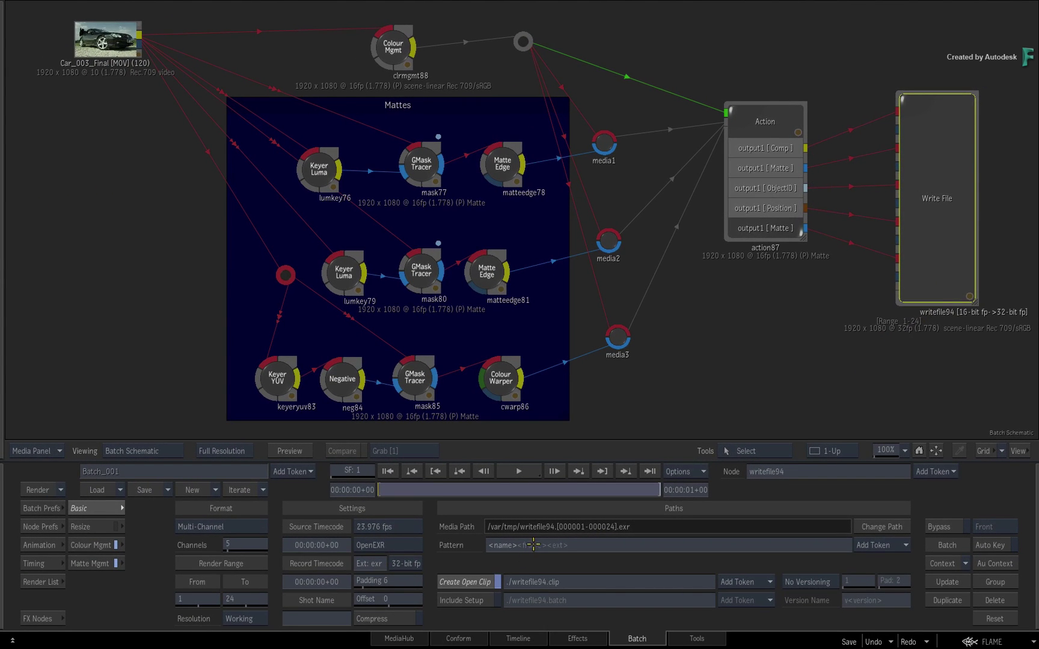
Replace the <name> token in the Write File node's naming pattern with car, keeping the frame and extension tokens
{"action": "left_click", "coordinate": [552, 544]}
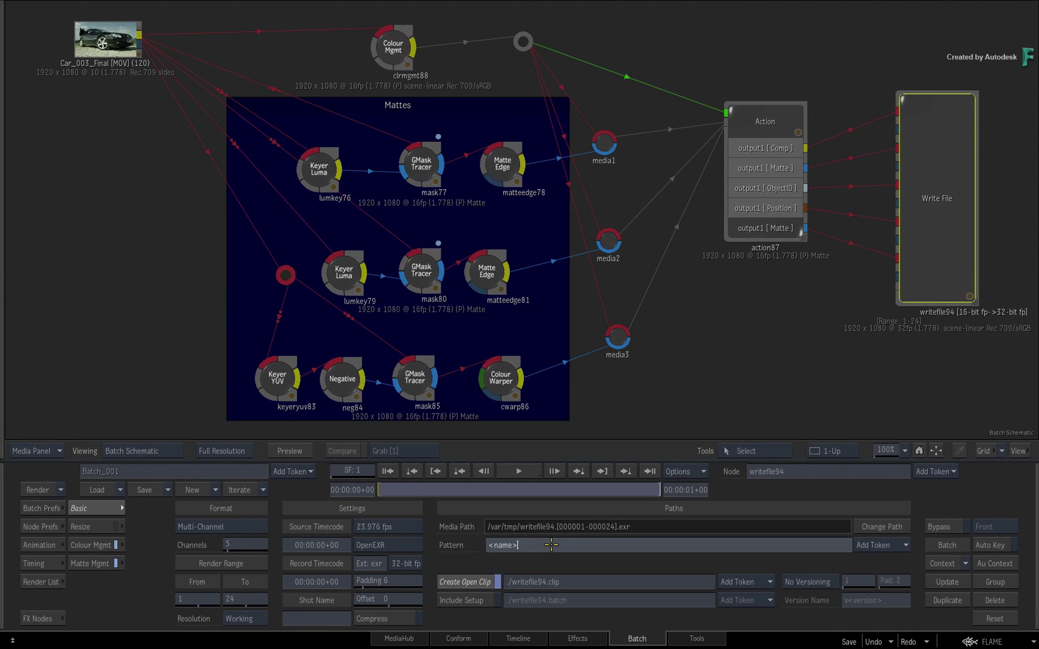
{"action": "left_click_drag", "start_coordinate": [551, 545], "coordinate": [457, 544]}
{"action": "type", "text": "car"}
{"action": "key", "text": "Return"}
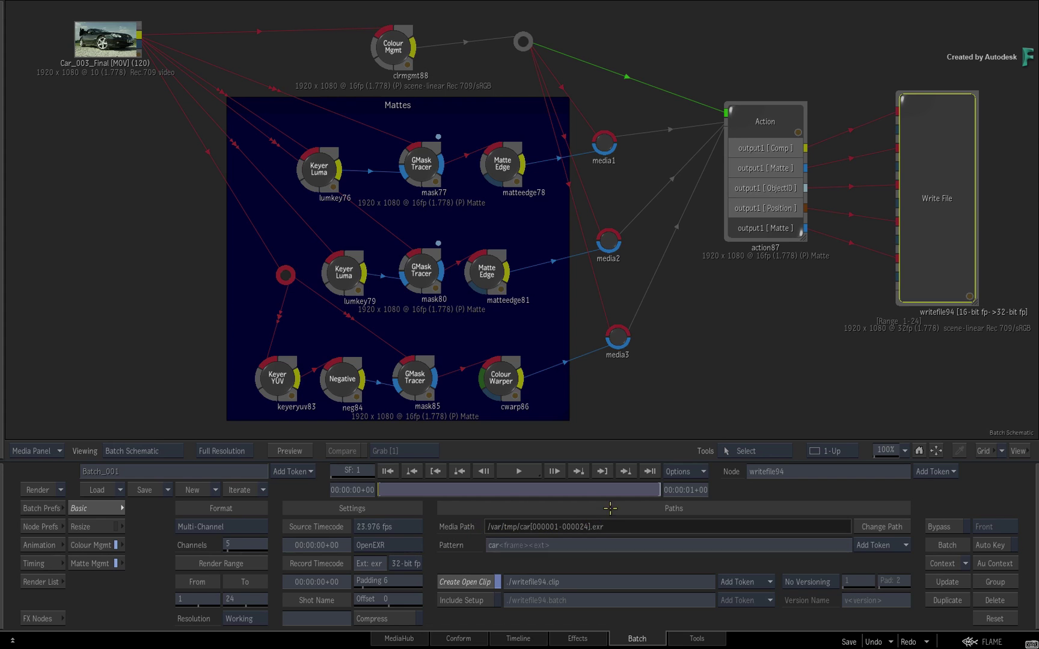
View the Write File node's result and cycle through its views
{"action": "key", "text": "F4"}
{"action": "key", "text": "F4"}
{"action": "key", "text": "F4"}
{"action": "key", "text": "F4"}
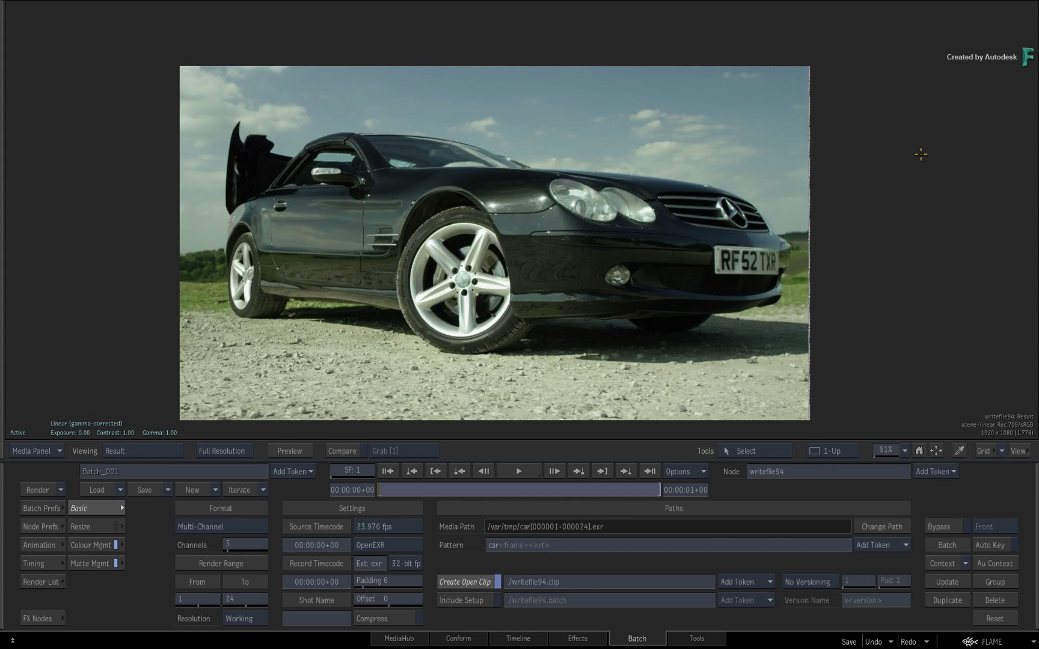
{"action": "key", "text": "F4"}
{"action": "key", "text": "F4"}
{"action": "key", "text": "F4"}
{"action": "key", "text": "F4"}
Set the media path to /mnt/StorageMedia/Exercises/2019/Multi-Channel and turn off Create Open Clip
{"action": "left_click", "coordinate": [891, 528]}
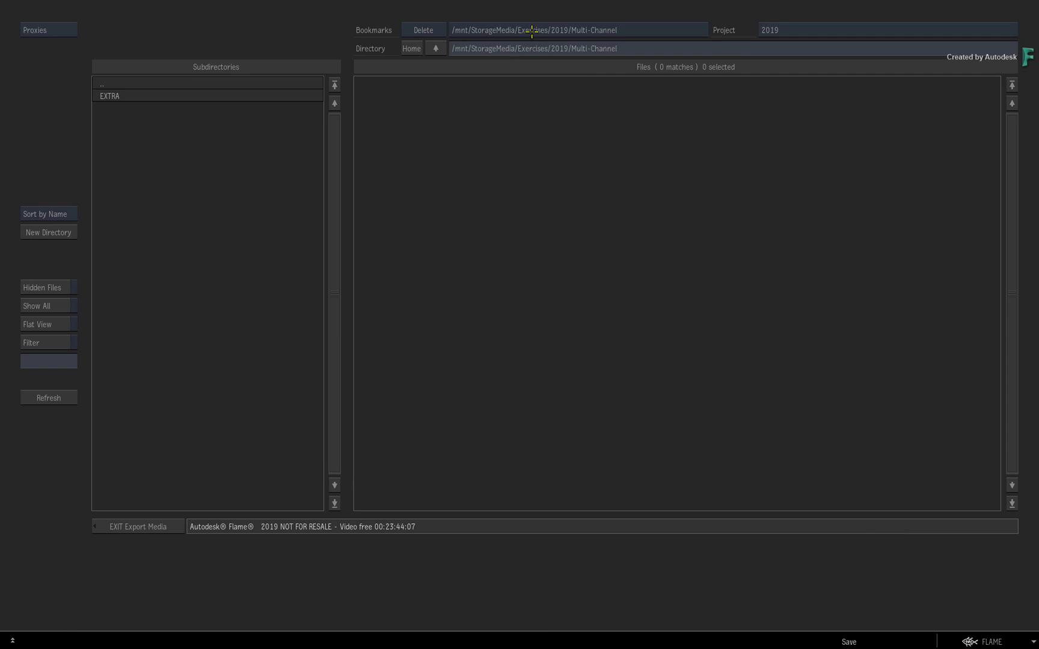
{"action": "left_click", "coordinate": [165, 526]}
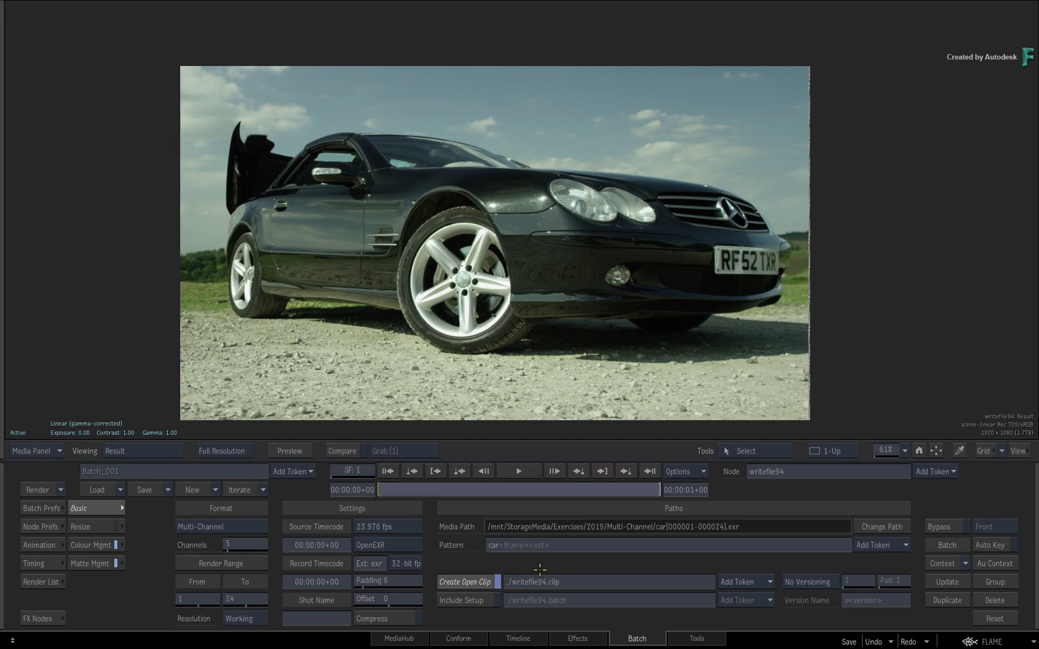
{"action": "left_click", "coordinate": [477, 579]}
{"action": "left_click", "coordinate": [478, 580]}
{"action": "left_click", "coordinate": [472, 584]}
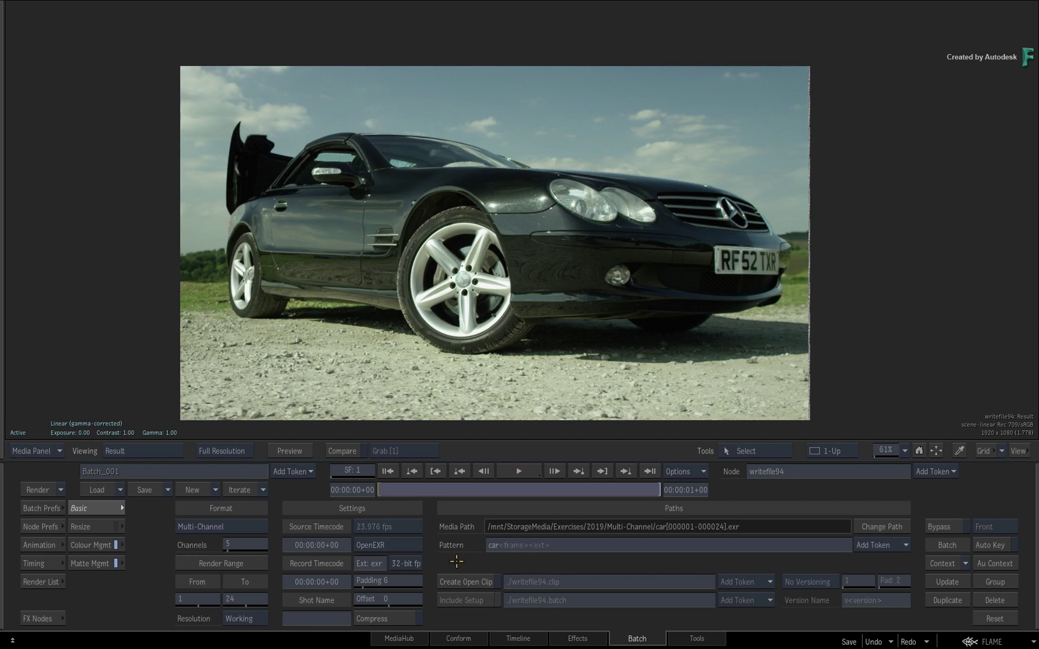
Check the Write File node's Colour Mgmt settings and start rendering the OpenEXR sequence, returning to the schematic
{"action": "left_click", "coordinate": [92, 546]}
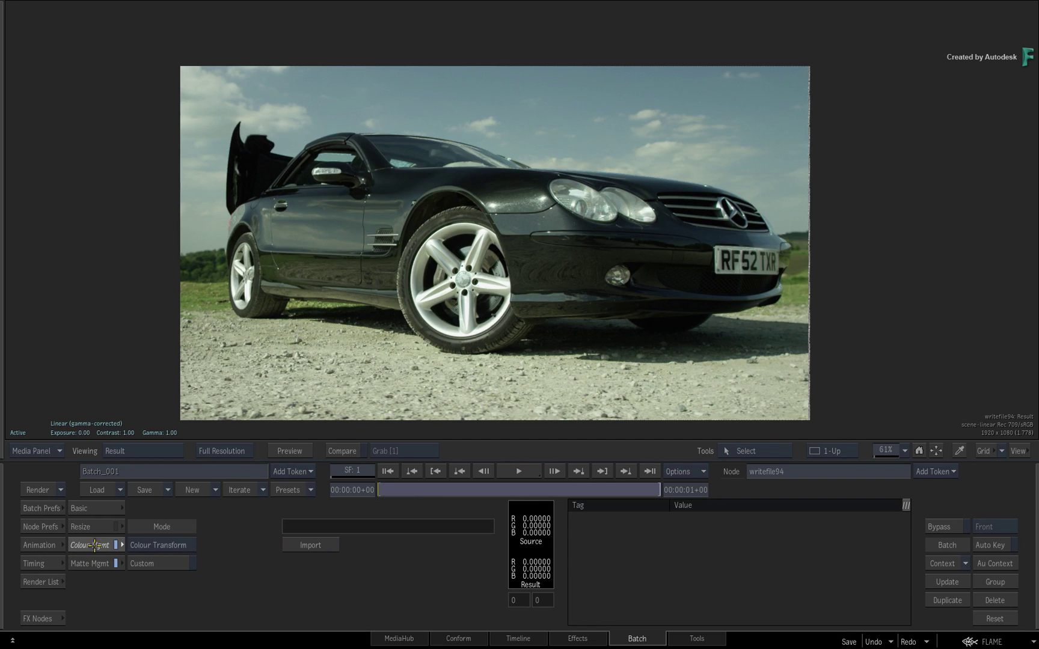
{"action": "left_click", "coordinate": [92, 508]}
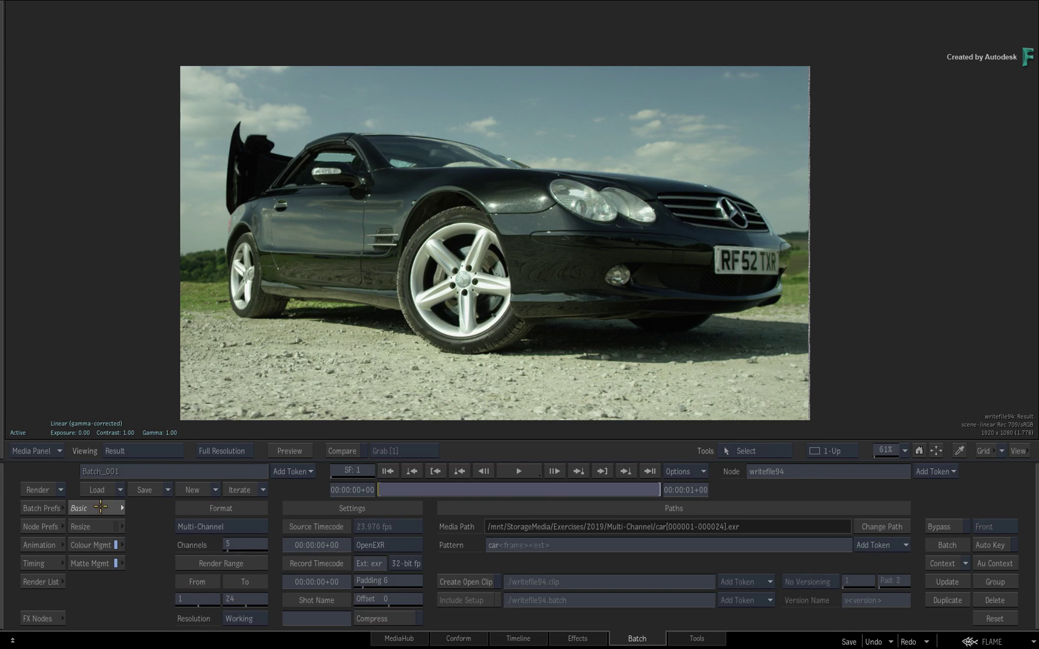
{"action": "left_click", "coordinate": [40, 490]}
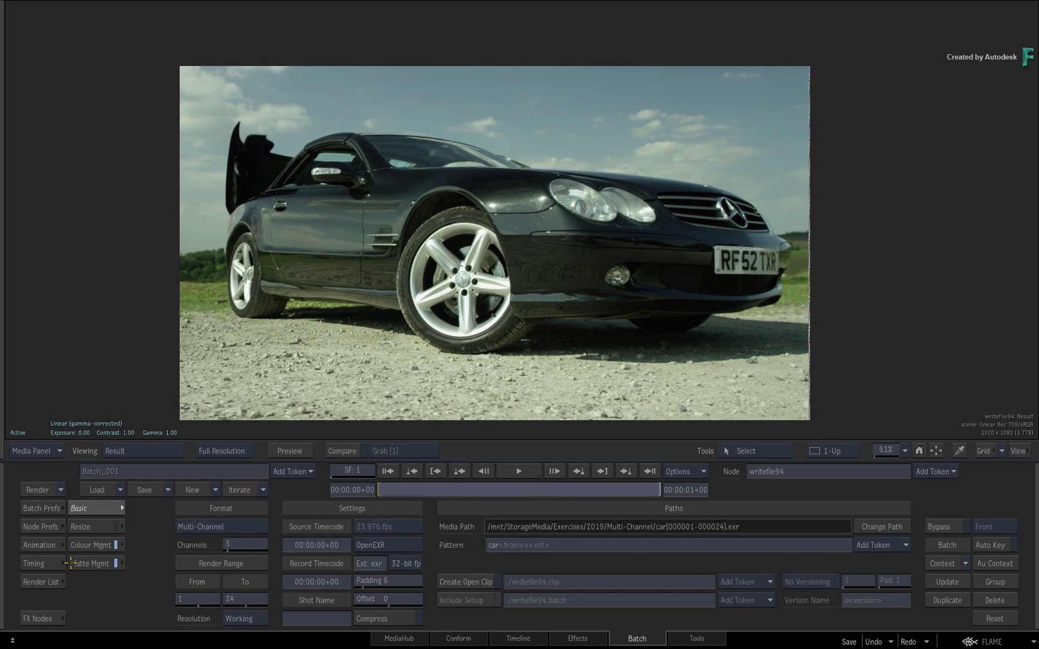
{"action": "key", "text": "Escape"}
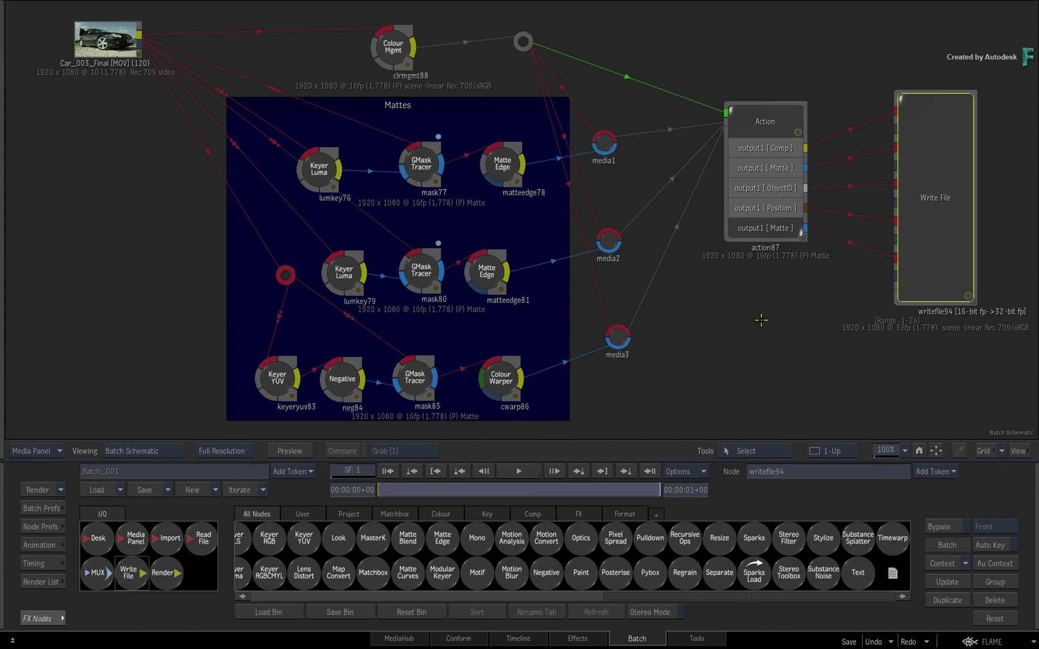